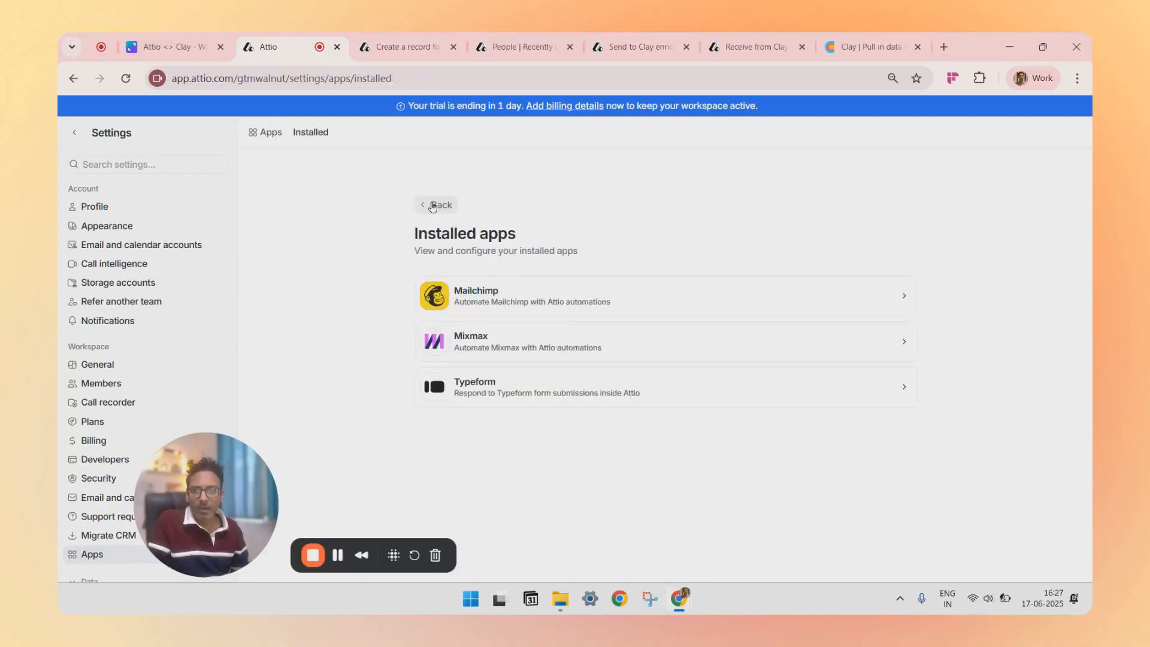
Step: Browse the Apps settings and open the installed Typeform app's connections page
{"action": "left_click", "coordinate": [433, 205]}
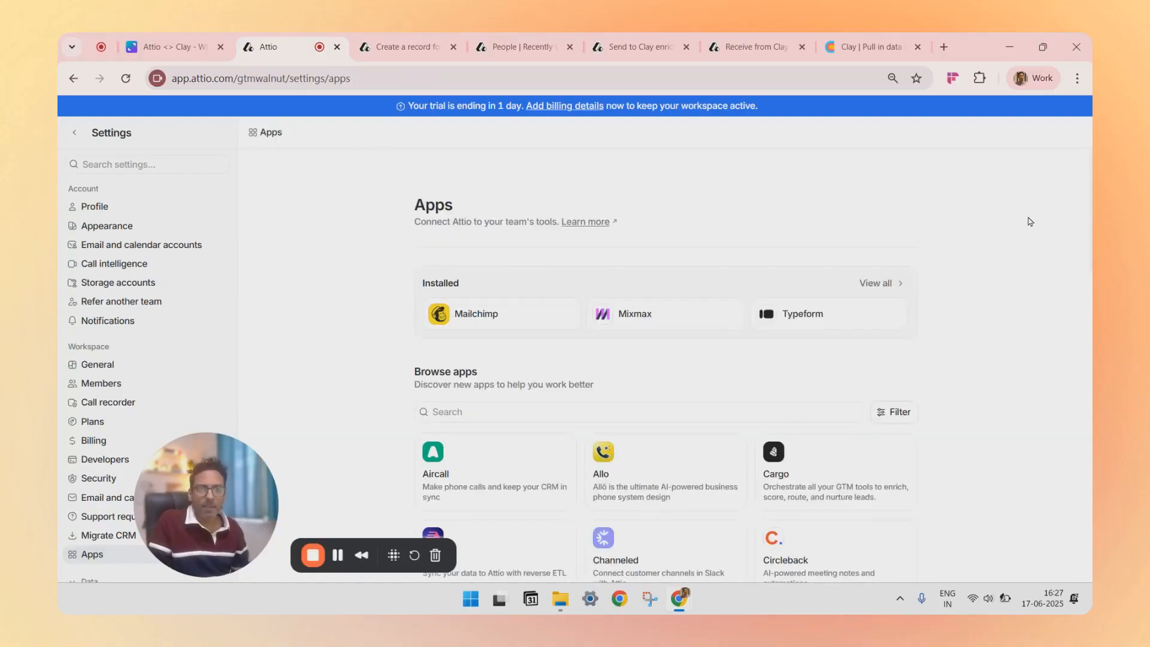
{"action": "scroll", "coordinate": [845, 460], "scroll_direction": "down", "scroll_amount": 6}
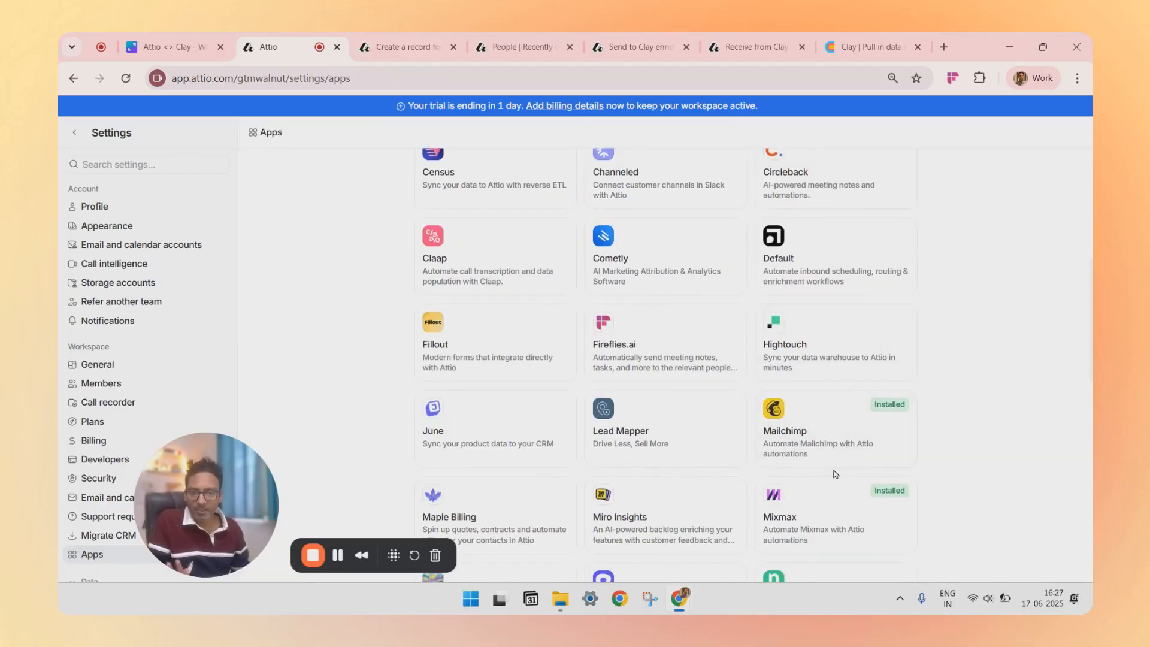
{"action": "scroll", "coordinate": [842, 482], "scroll_direction": "up", "scroll_amount": 7}
{"action": "left_click", "coordinate": [732, 280]}
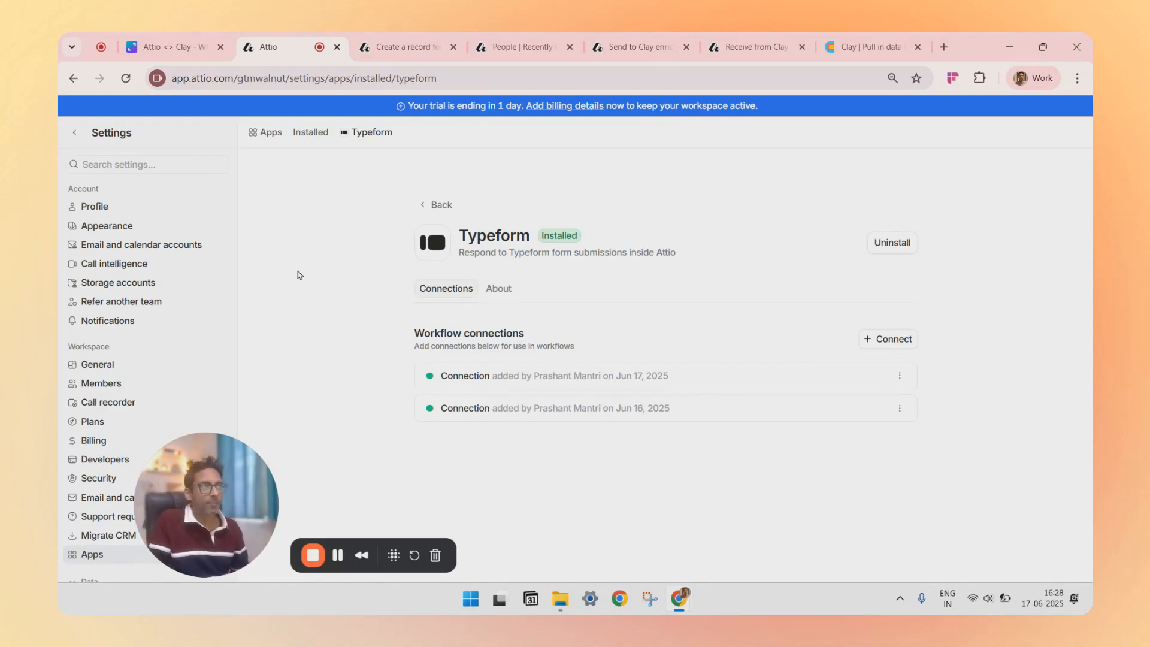
Step: Switch to the 'Create a record for new Typeform submissions' workflow and inspect its Form Submitted trigger
{"action": "left_click", "coordinate": [390, 51]}
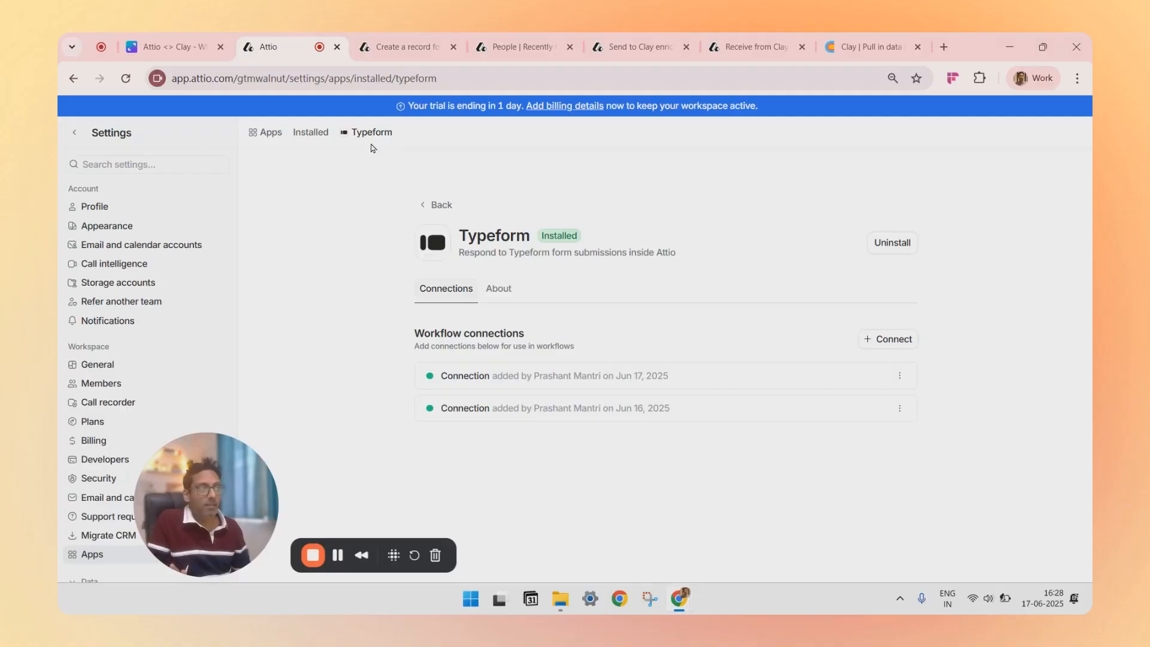
{"action": "left_click", "coordinate": [401, 48]}
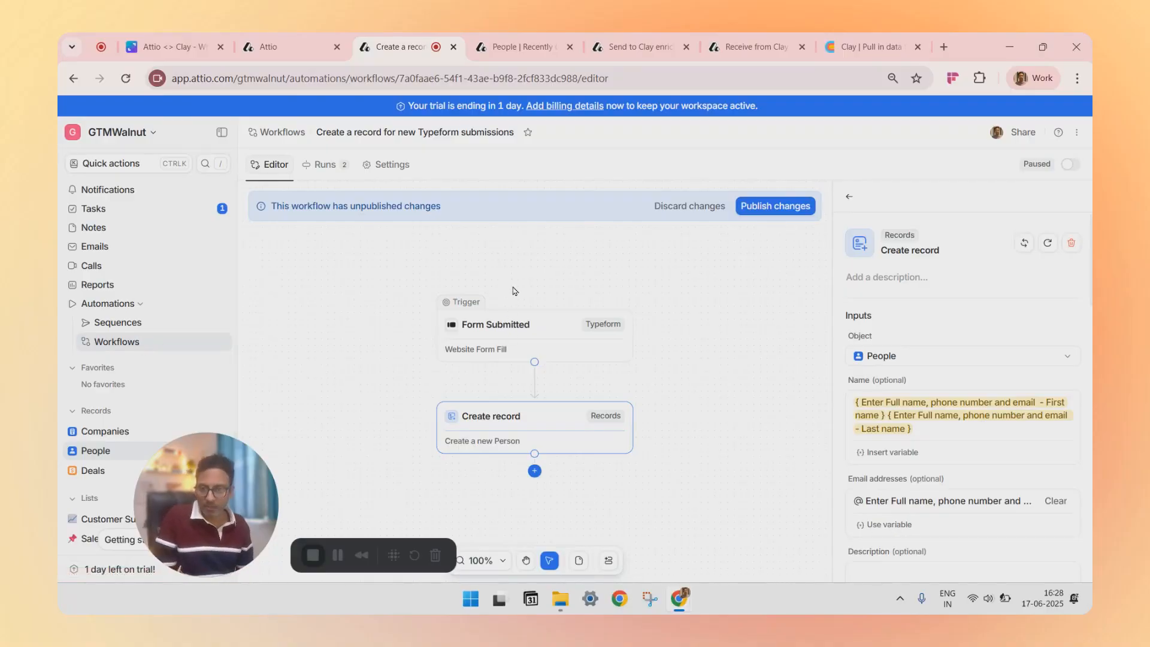
{"action": "left_click", "coordinate": [514, 329]}
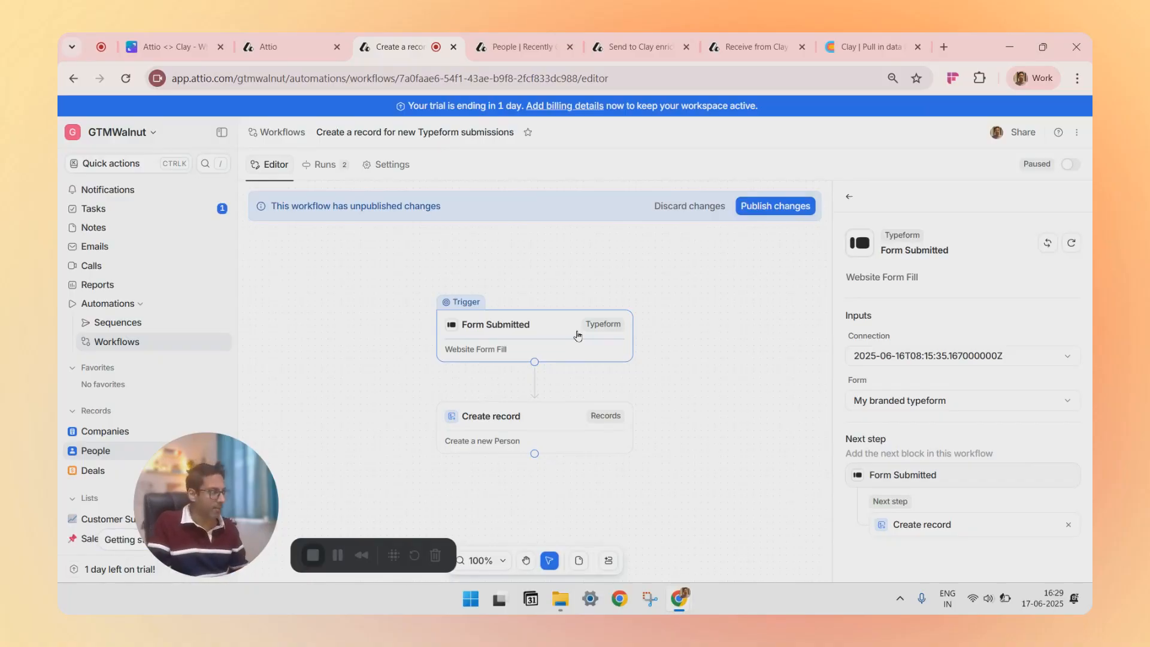
{"action": "scroll", "coordinate": [578, 336], "scroll_direction": "up", "scroll_amount": 1}
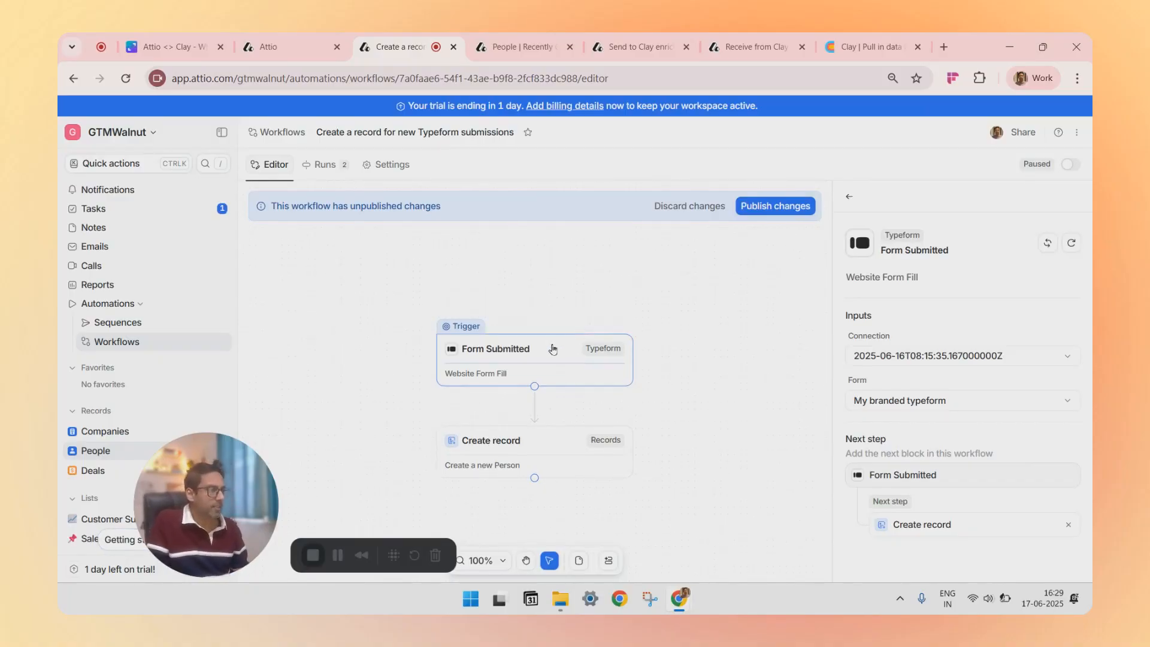
{"action": "scroll", "coordinate": [552, 350], "scroll_direction": "down", "scroll_amount": 1}
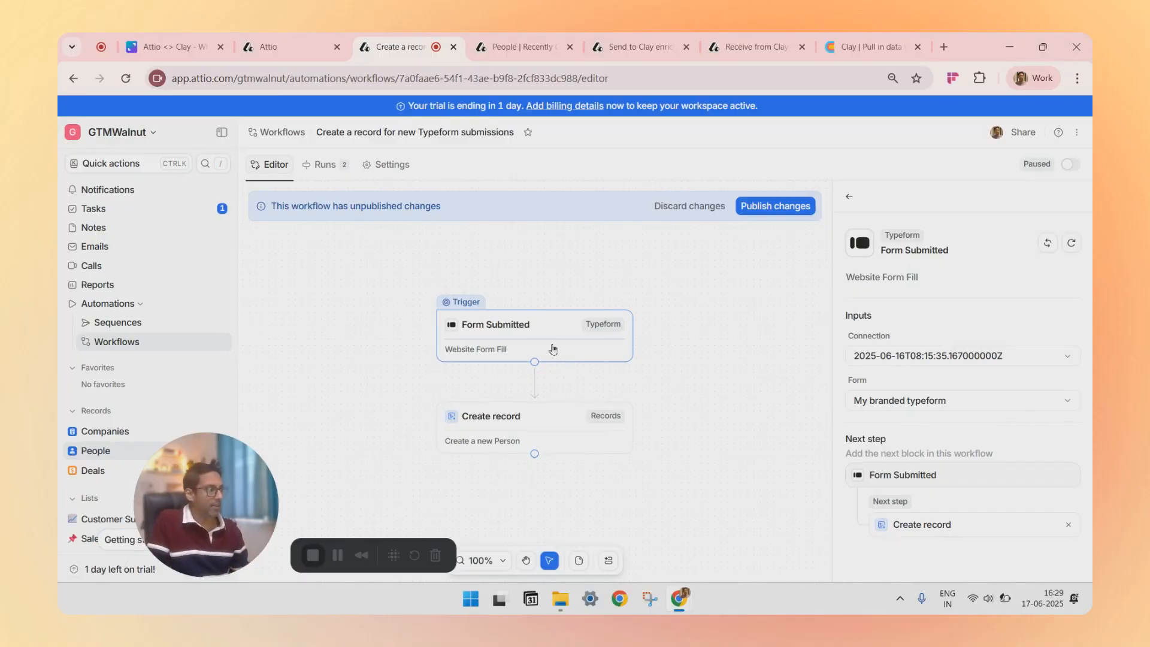
Step: Review the trigger's Connection and Form choices, keeping My branded typeform as the form
{"action": "left_click", "coordinate": [939, 363]}
{"action": "left_click", "coordinate": [938, 363]}
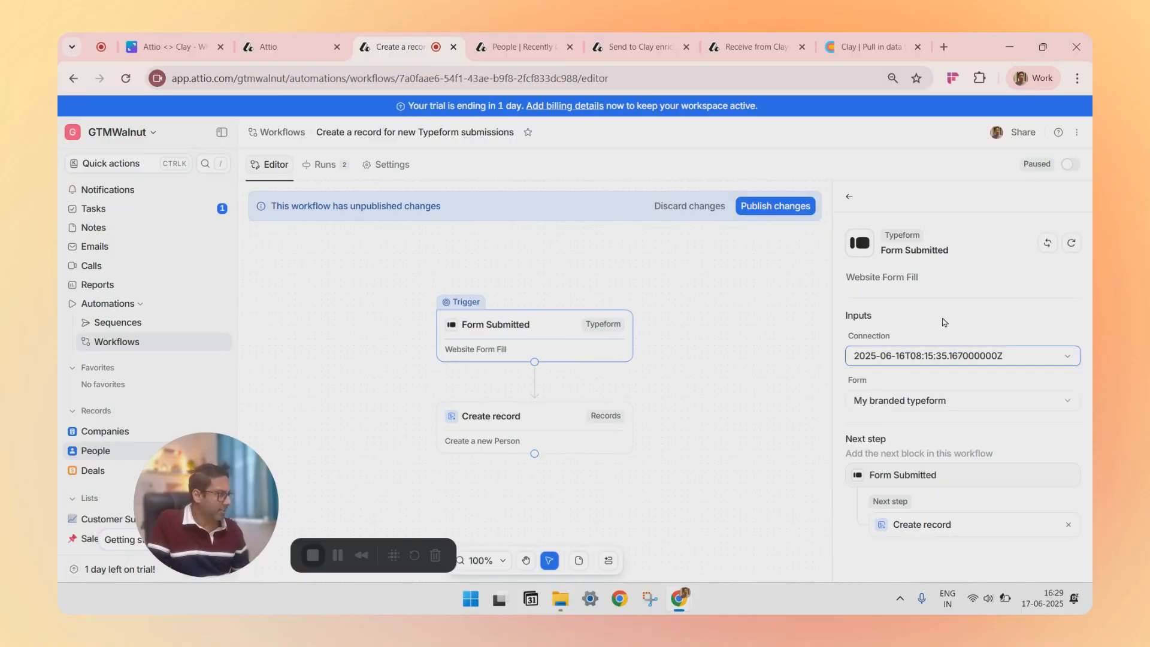
{"action": "left_click", "coordinate": [935, 405]}
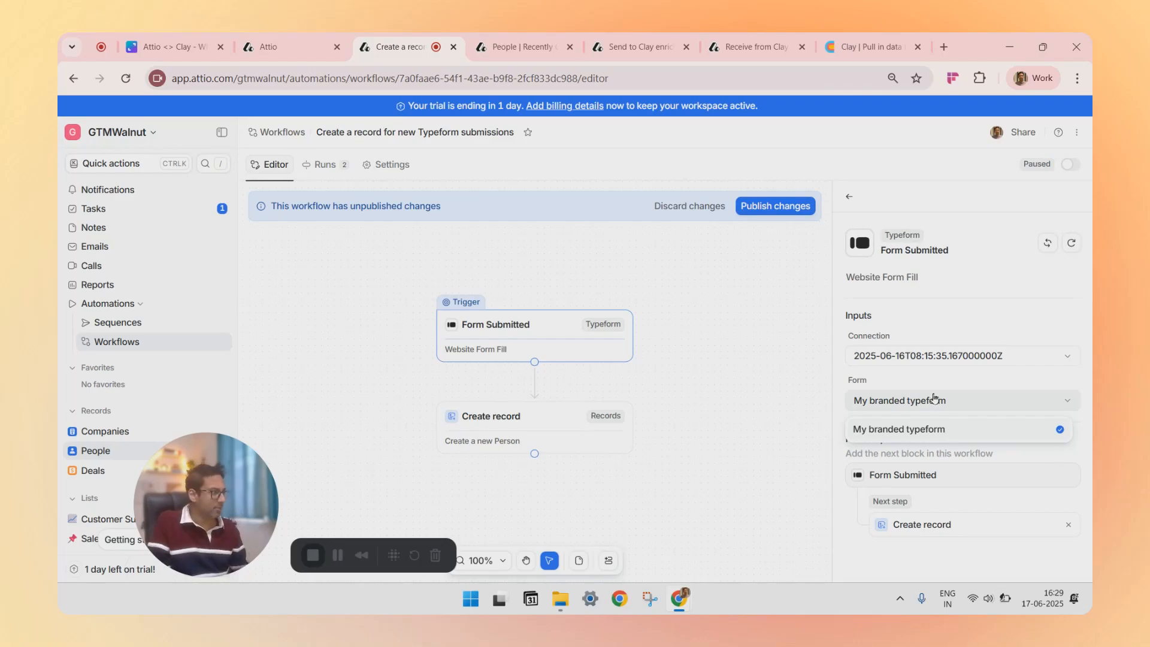
{"action": "left_click", "coordinate": [949, 387]}
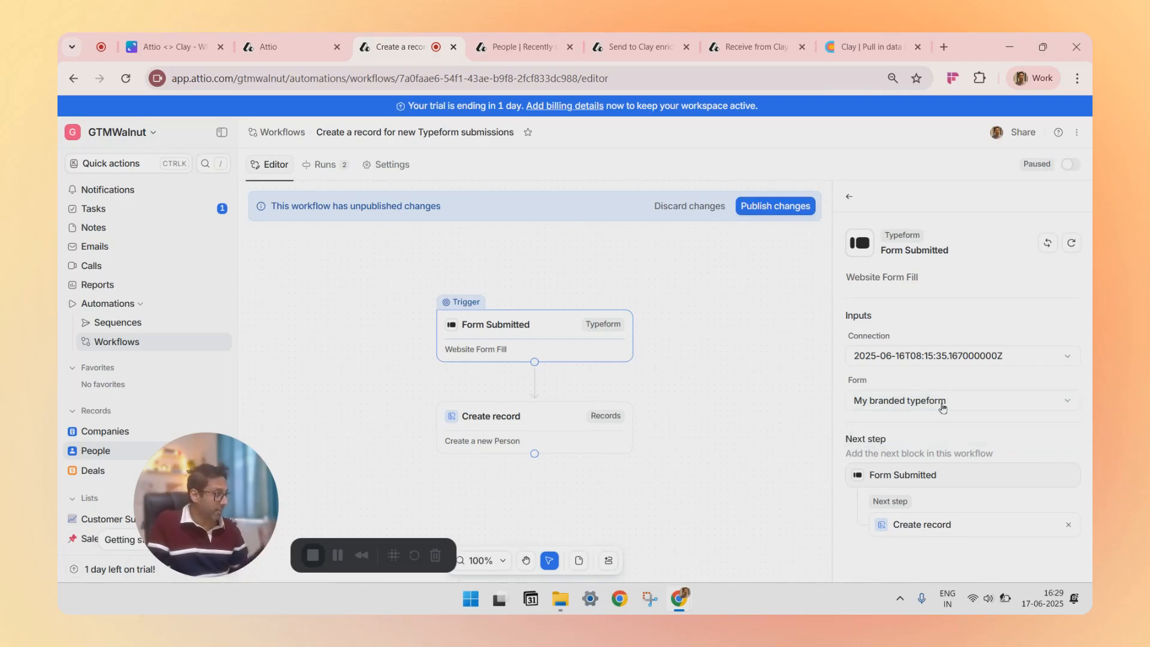
Step: Inspect the Create record block's People field mappings for name, email and company
{"action": "left_click", "coordinate": [547, 425]}
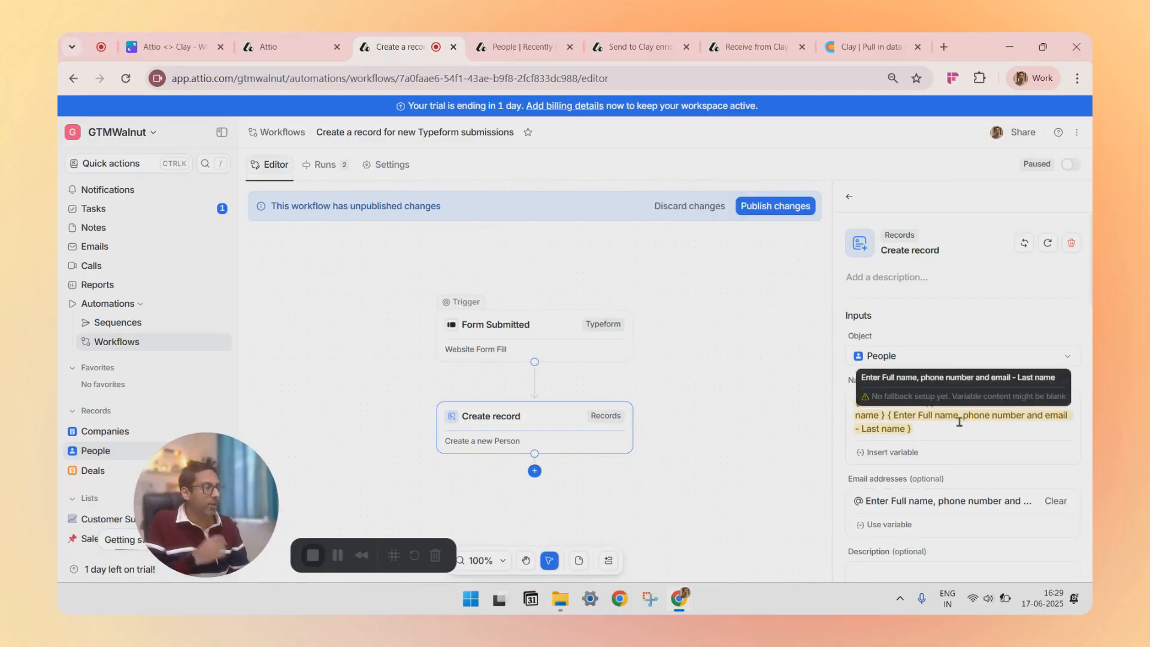
{"action": "scroll", "coordinate": [958, 426], "scroll_direction": "down", "scroll_amount": 1}
{"action": "scroll", "coordinate": [959, 426], "scroll_direction": "down", "scroll_amount": 1}
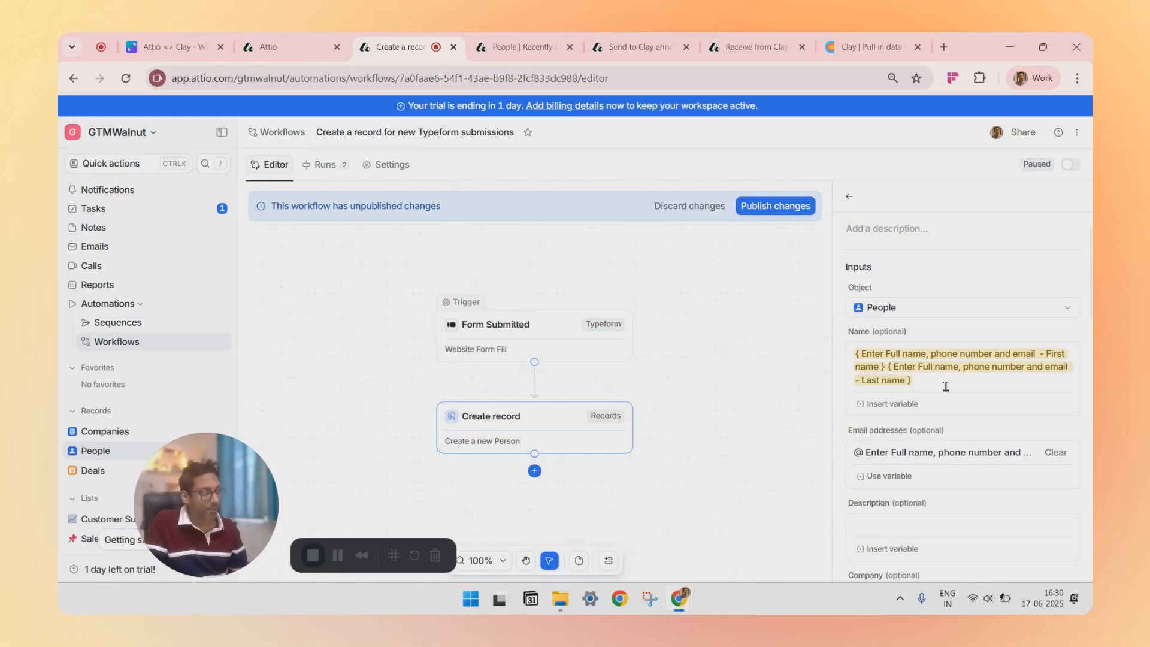
{"action": "scroll", "coordinate": [946, 387], "scroll_direction": "down", "scroll_amount": 3}
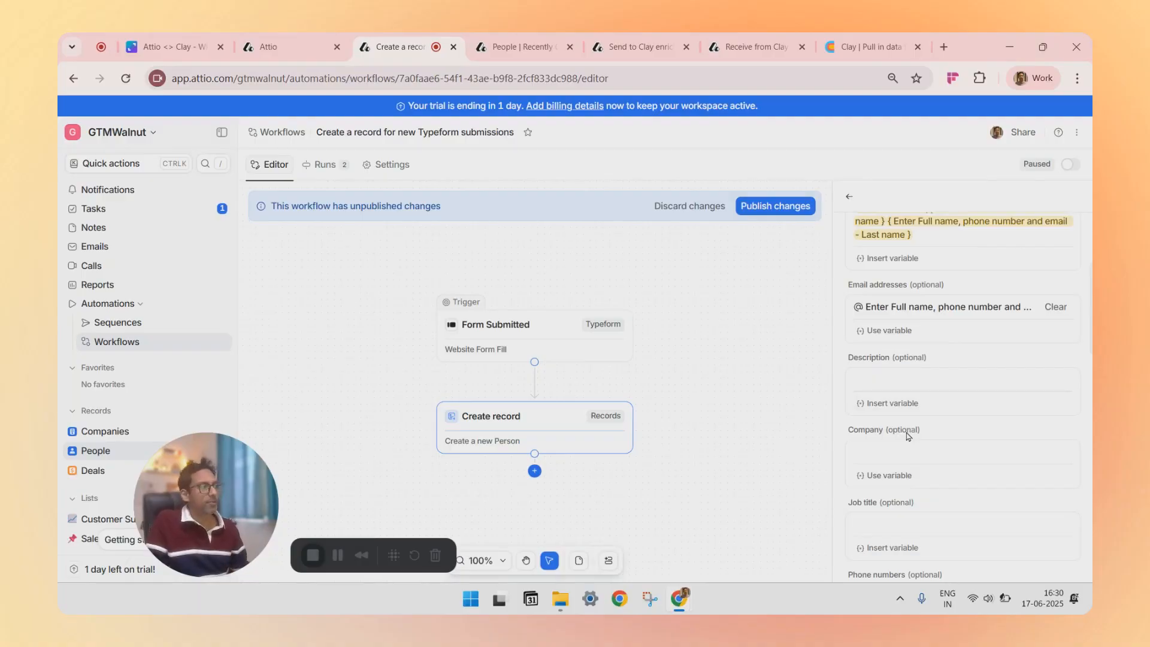
{"action": "scroll", "coordinate": [907, 436], "scroll_direction": "down", "scroll_amount": 10}
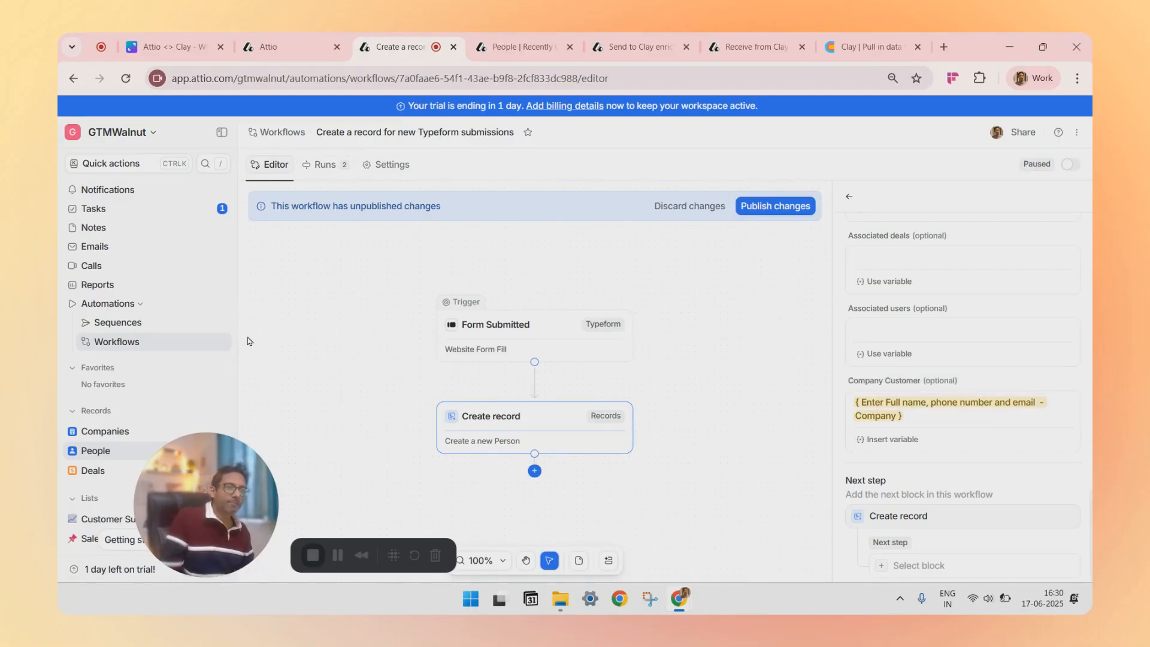
Step: Compare the People records list with the workflow by switching between the two tabs
{"action": "left_click", "coordinate": [522, 42]}
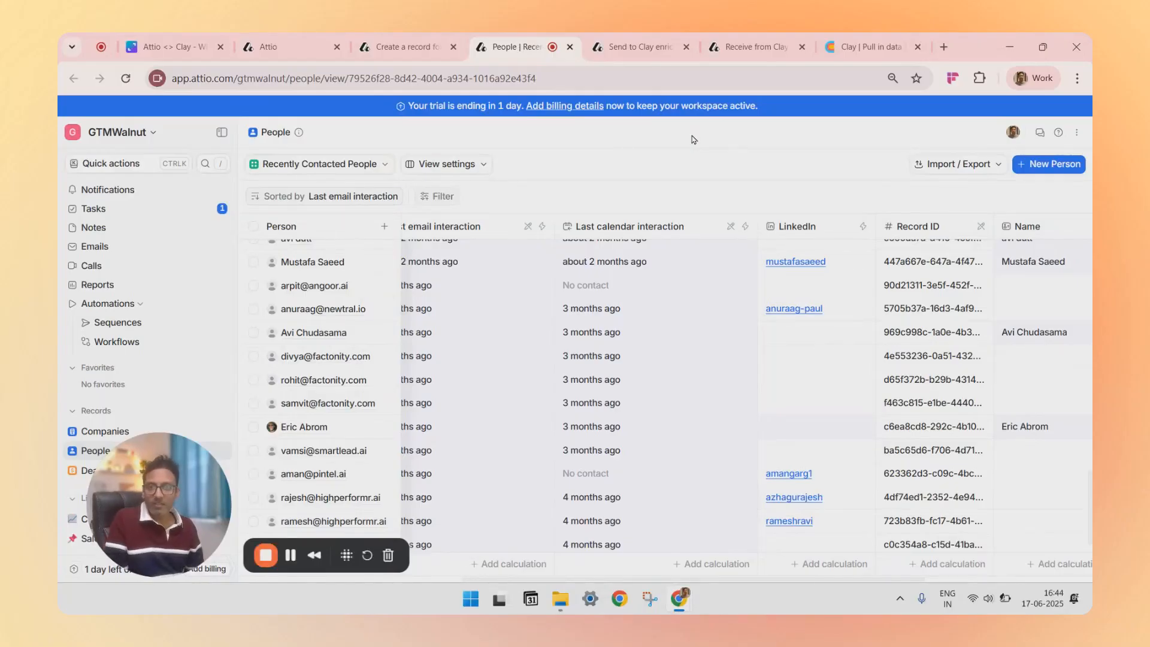
{"action": "left_click", "coordinate": [397, 44]}
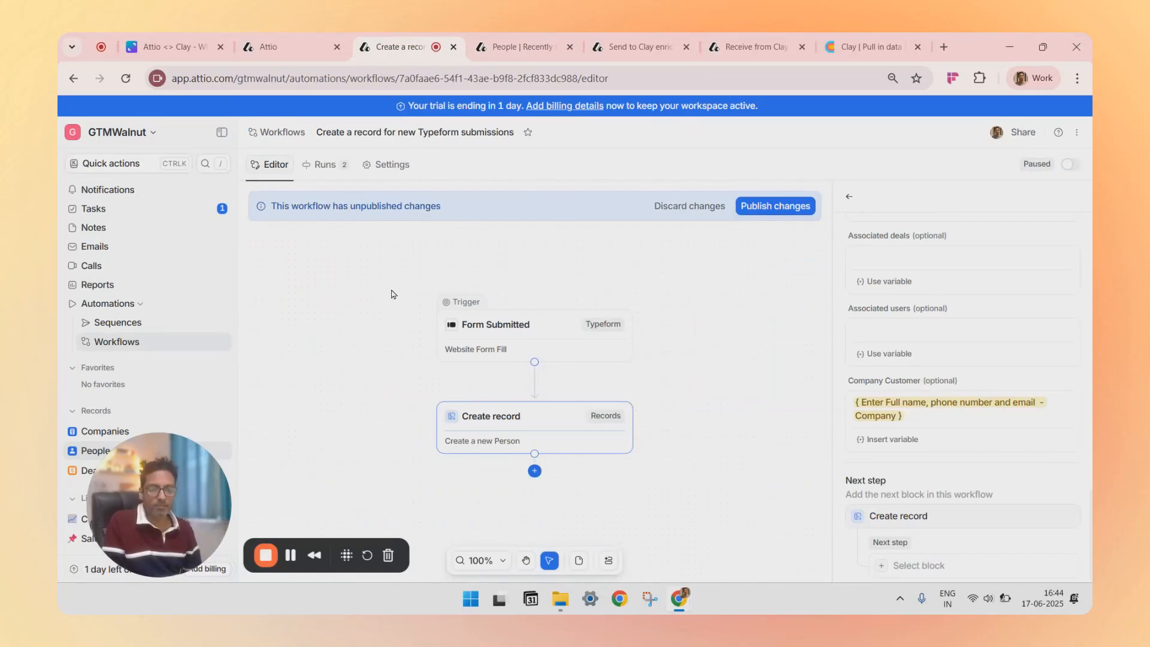
{"action": "left_click", "coordinate": [504, 48]}
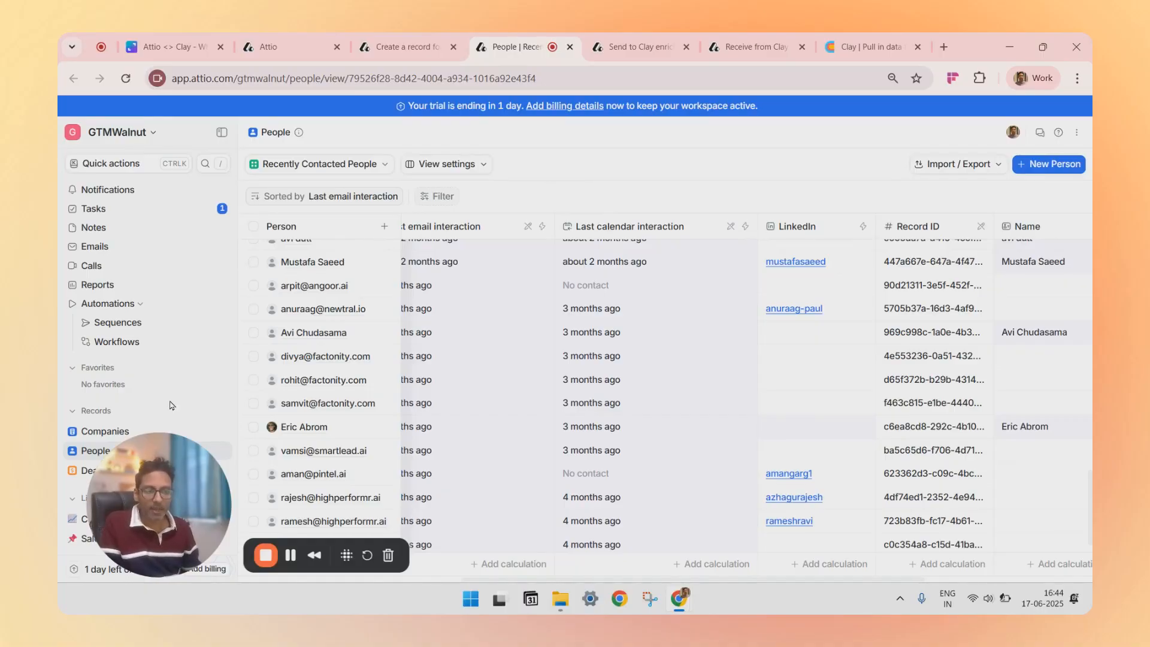
{"action": "left_click_drag", "start_coordinate": [116, 499], "coordinate": [187, 501]}
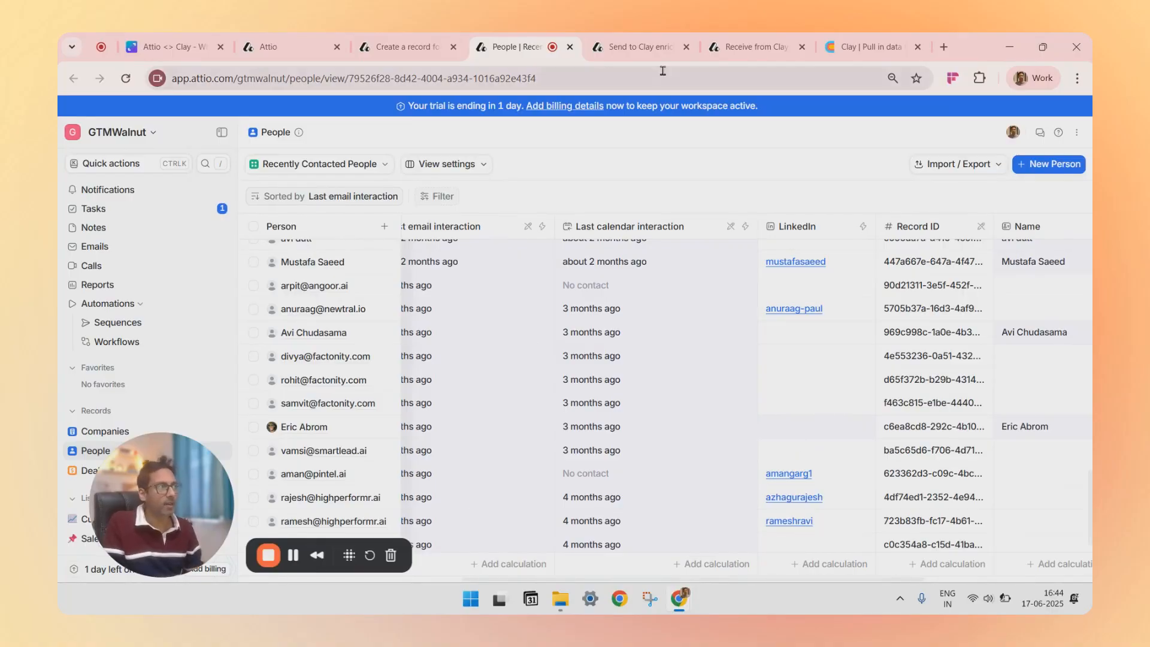
Step: Open the 'Send to Clay enrichment (People)' workflow and inspect its Manually run trigger and Find records condition
{"action": "left_click", "coordinate": [640, 48]}
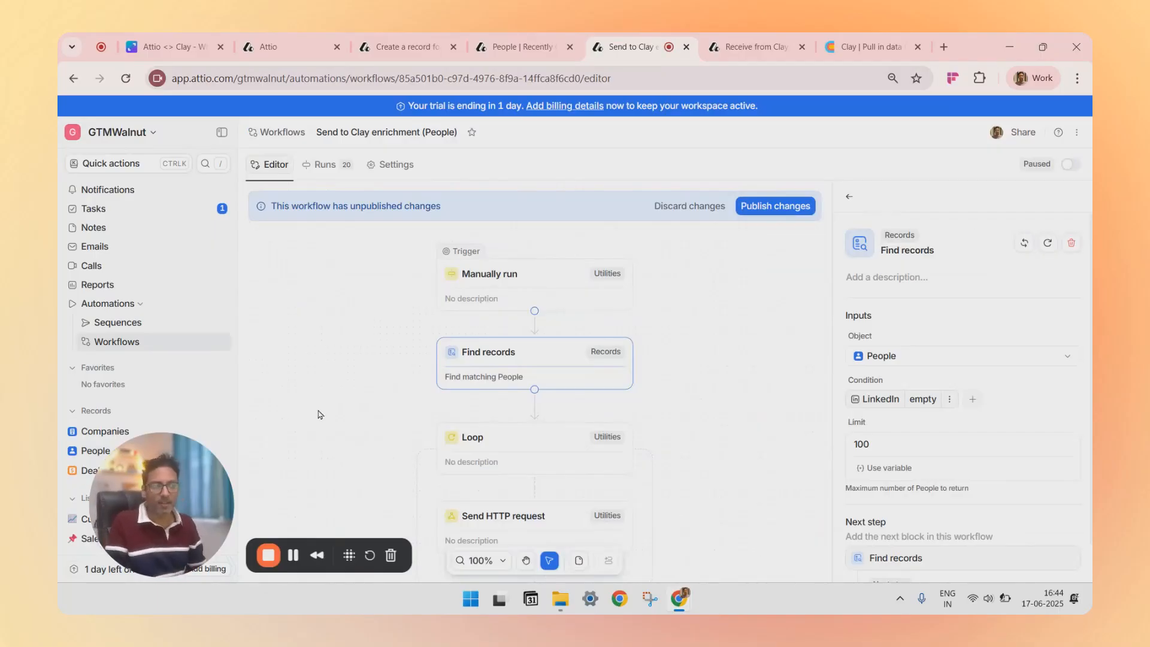
{"action": "left_click", "coordinate": [556, 276]}
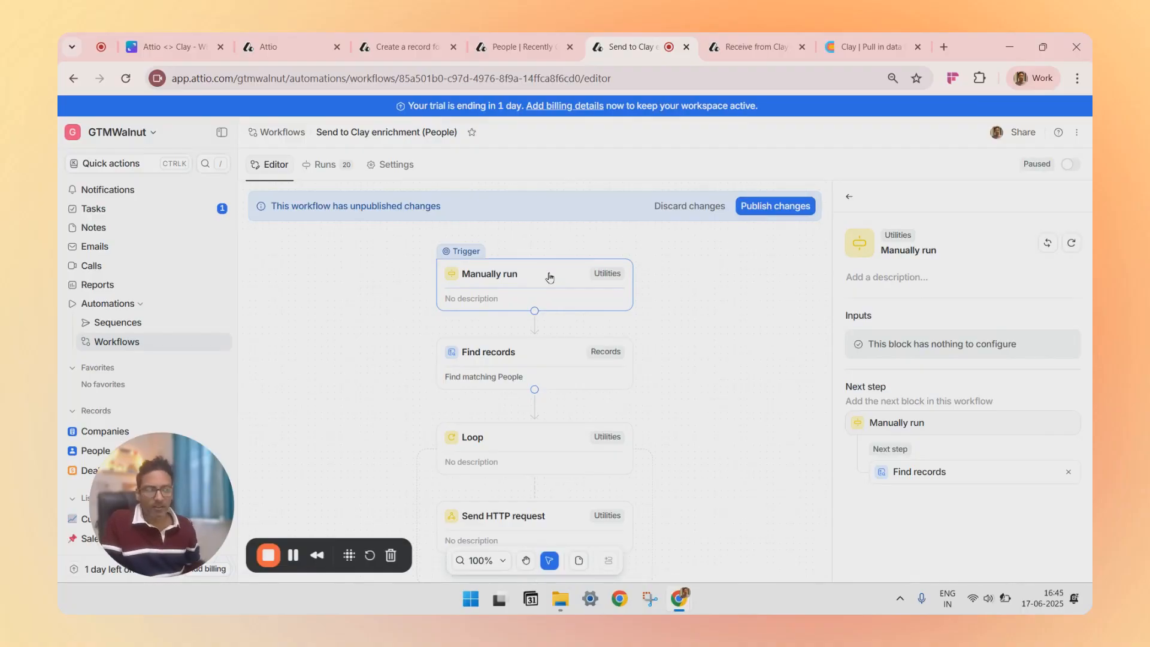
{"action": "left_click", "coordinate": [539, 358]}
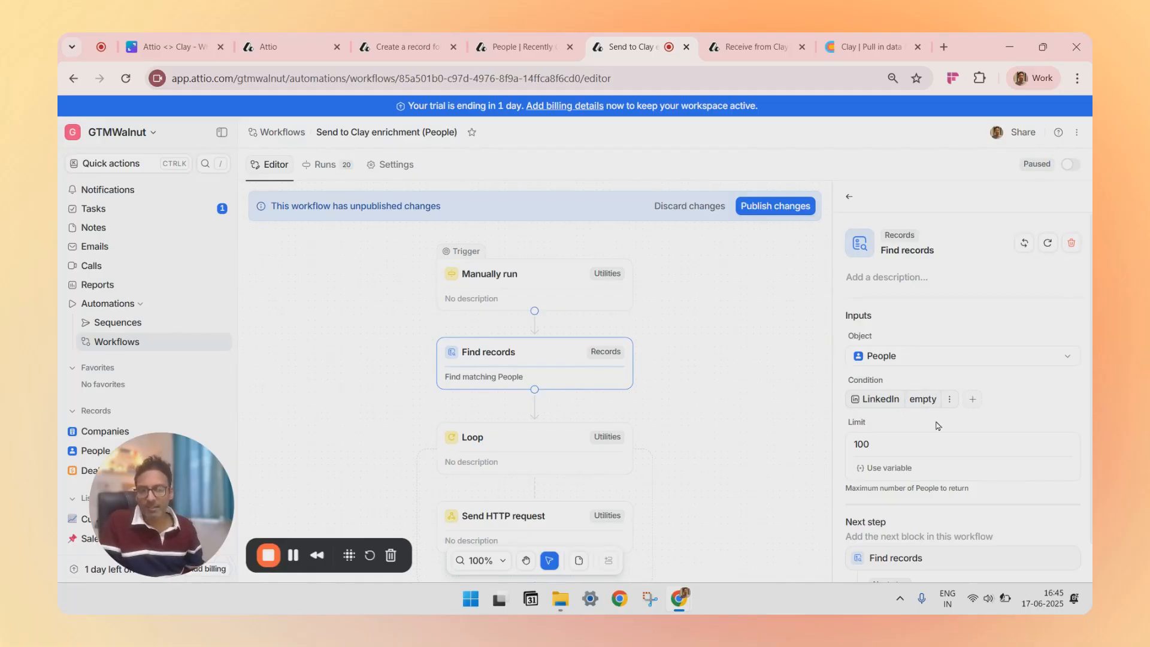
{"action": "scroll", "coordinate": [896, 407], "scroll_direction": "down", "scroll_amount": 1}
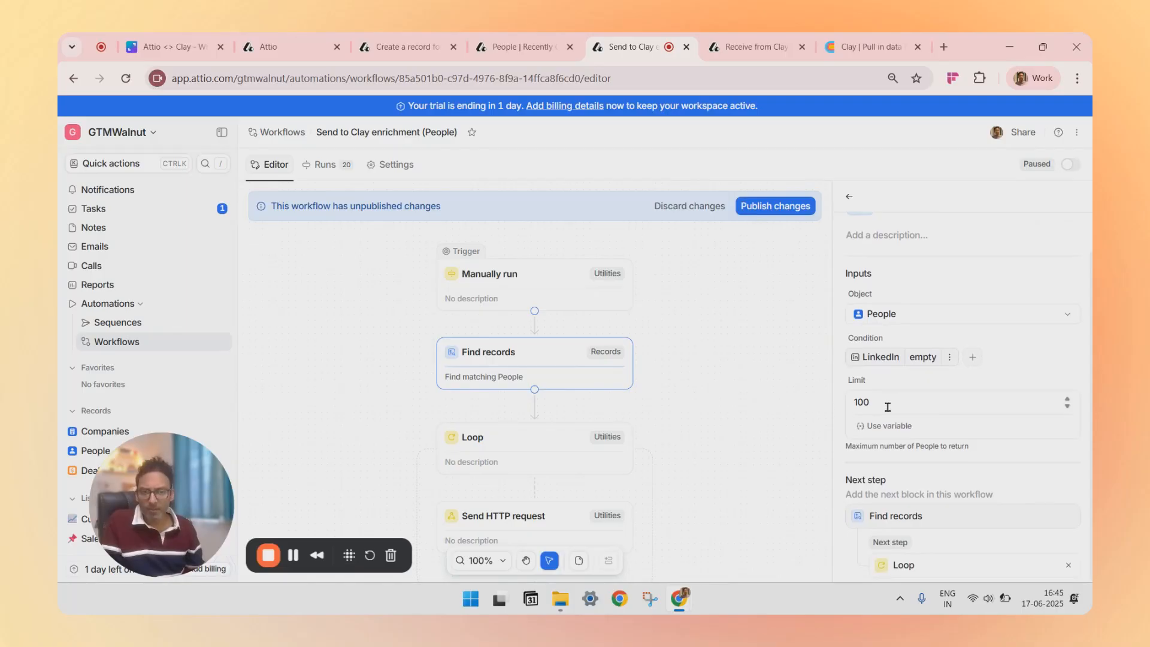
Step: Inspect the Loop block and the Send HTTP request block's POST method, content type and JSON body
{"action": "left_click", "coordinate": [539, 443]}
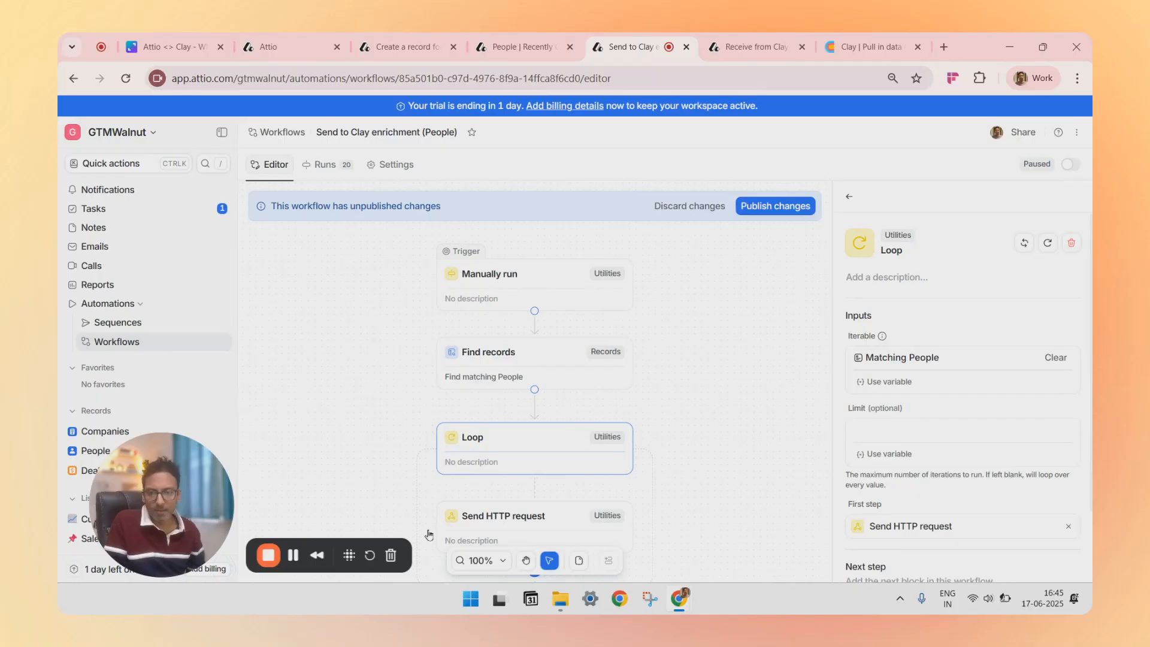
{"action": "left_click", "coordinate": [450, 529]}
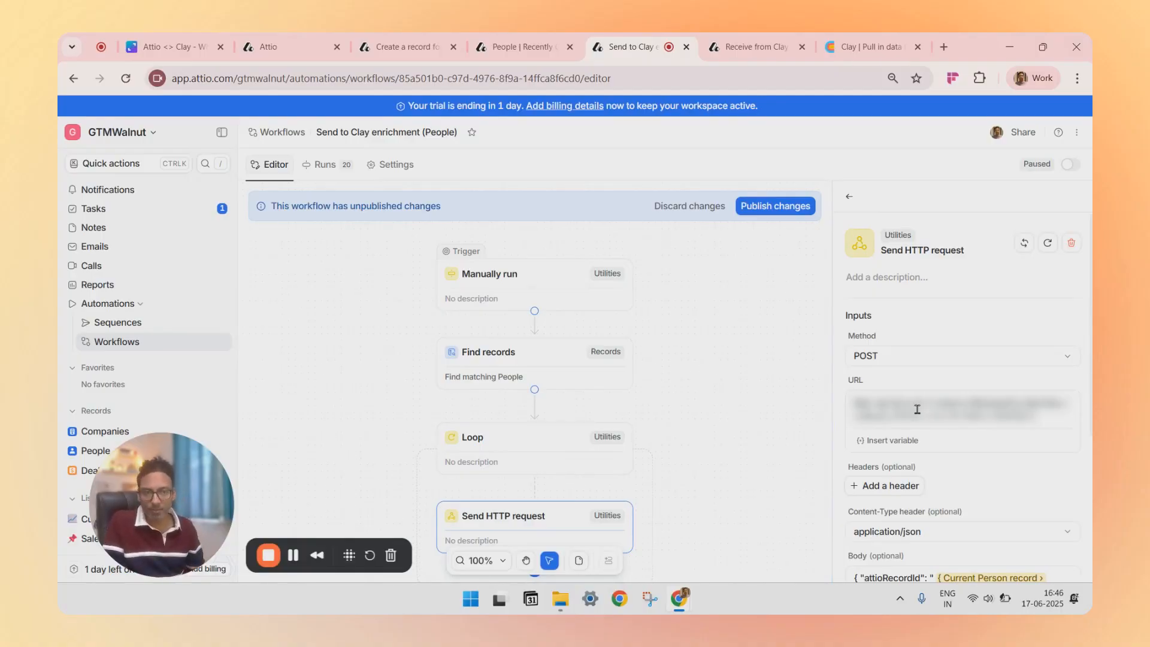
{"action": "scroll", "coordinate": [917, 409], "scroll_direction": "down", "scroll_amount": 3}
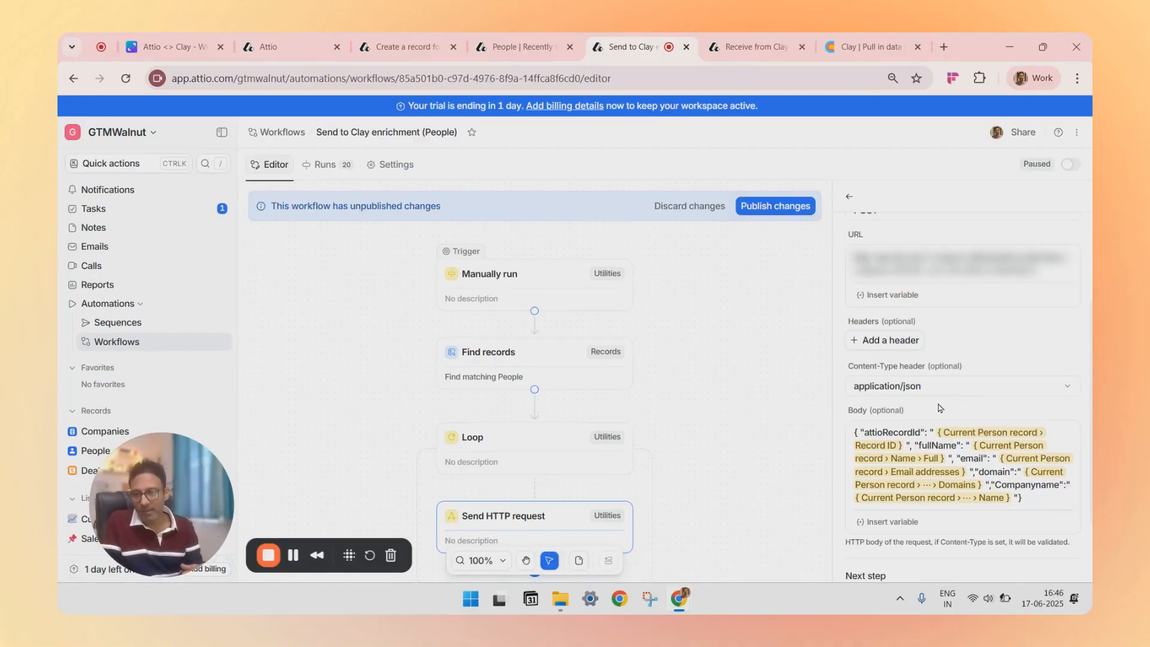
Step: Check the People list again and return to the HTTP request body in the Clay enrichment workflow
{"action": "left_click", "coordinate": [517, 46]}
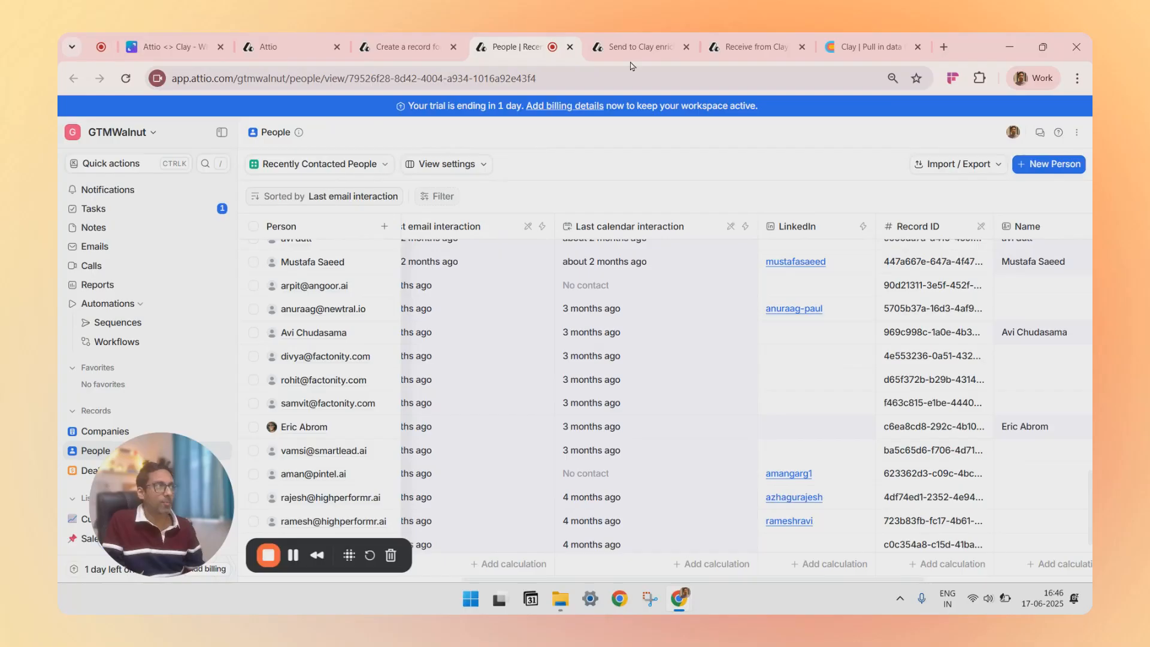
{"action": "left_click", "coordinate": [638, 47]}
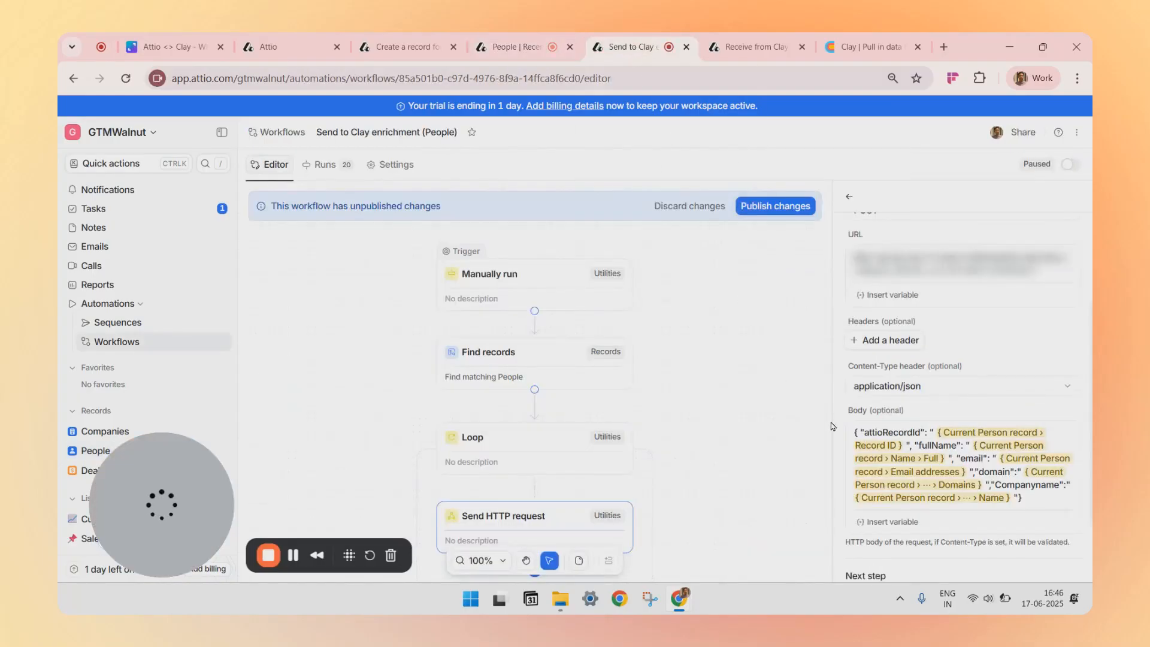
{"action": "scroll", "coordinate": [916, 403], "scroll_direction": "down", "scroll_amount": 2}
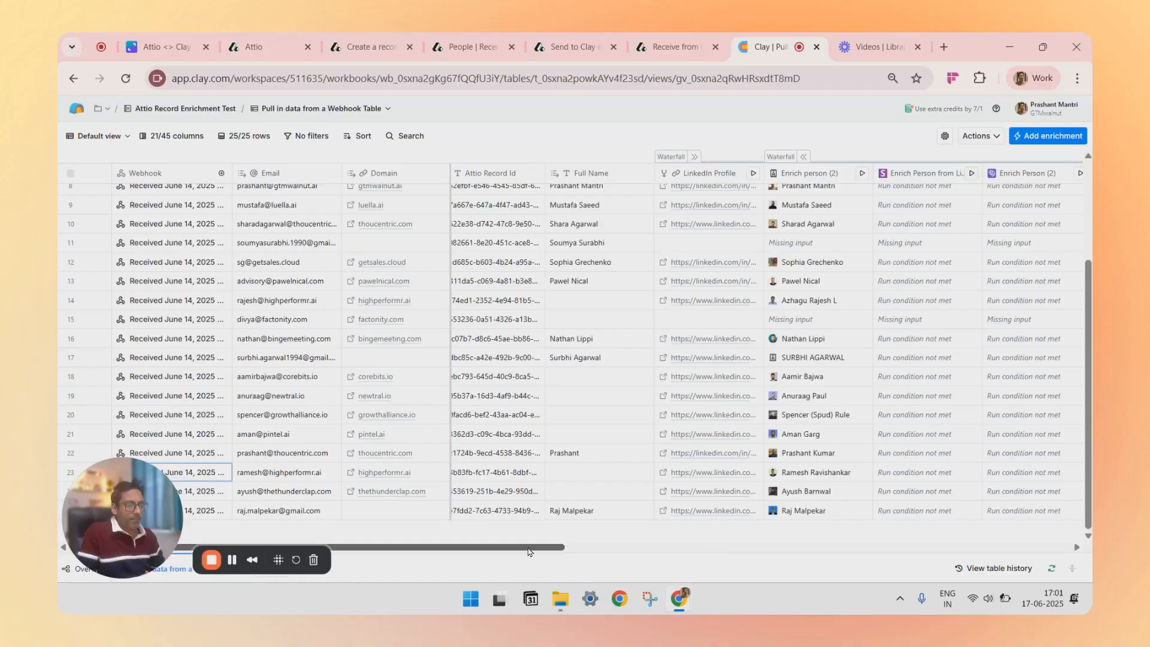
{"action": "left_click_drag", "start_coordinate": [532, 549], "coordinate": [469, 544]}
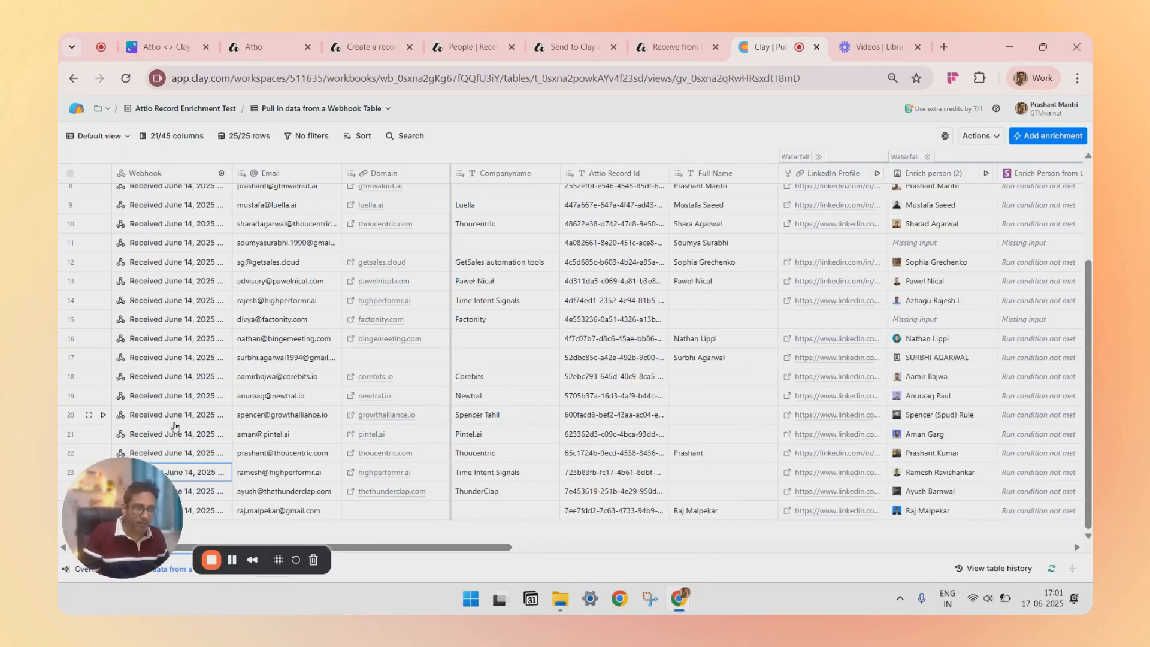
Step: Examine the Clay webhook table's enrichment columns, expanding and collapsing the Waterfall column groups
{"action": "left_click_drag", "start_coordinate": [488, 547], "coordinate": [597, 561]}
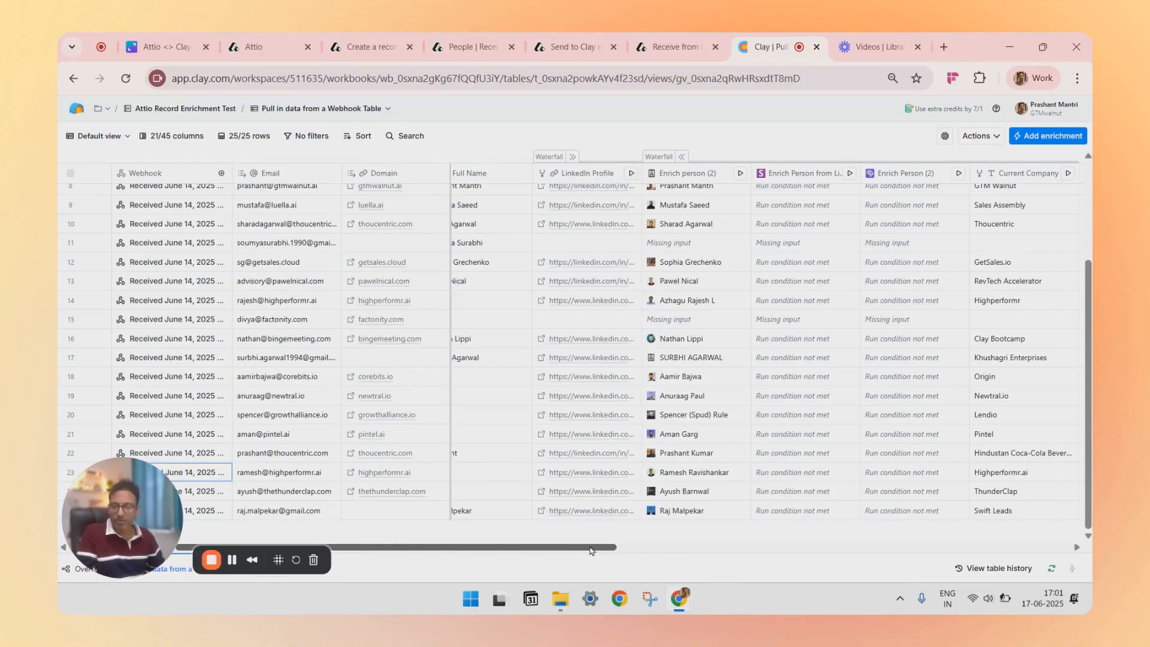
{"action": "left_click", "coordinate": [572, 157]}
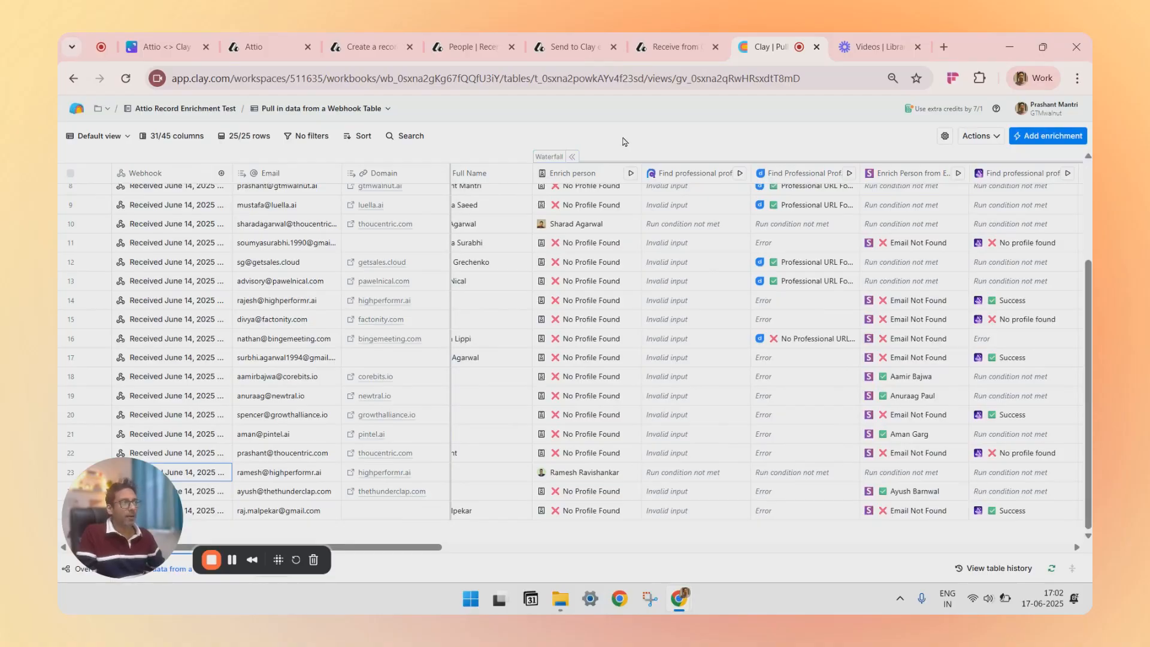
{"action": "left_click", "coordinate": [573, 159]}
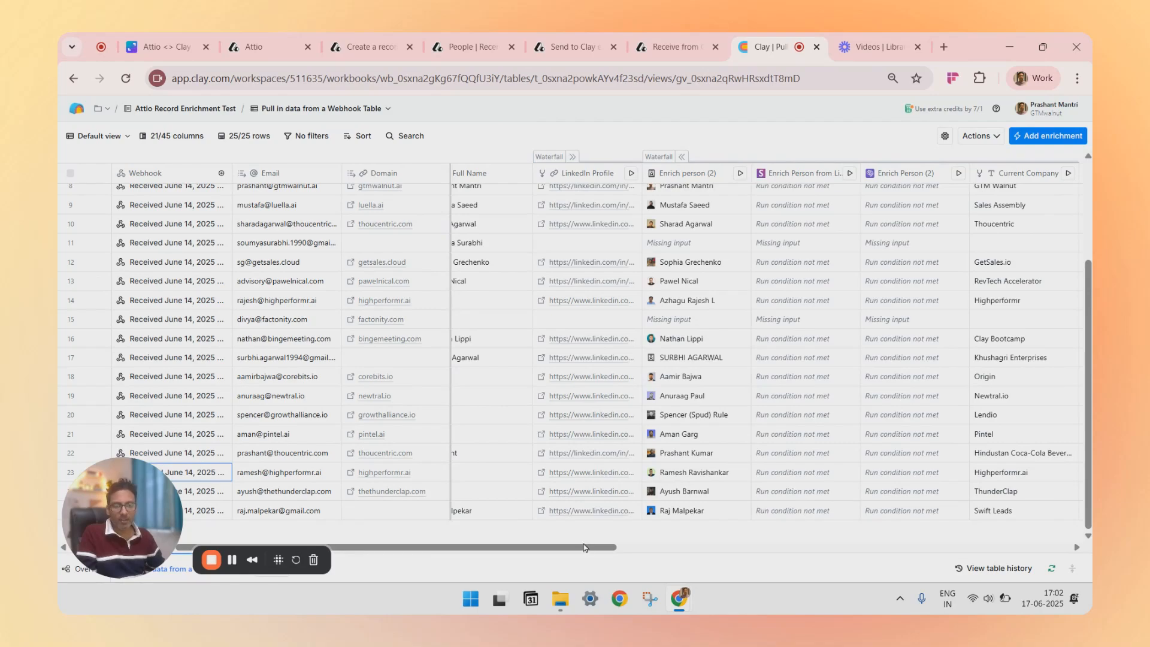
{"action": "scroll", "coordinate": [593, 550], "scroll_direction": "right", "scroll_amount": 3}
{"action": "left_click_drag", "start_coordinate": [596, 553], "coordinate": [625, 555]}
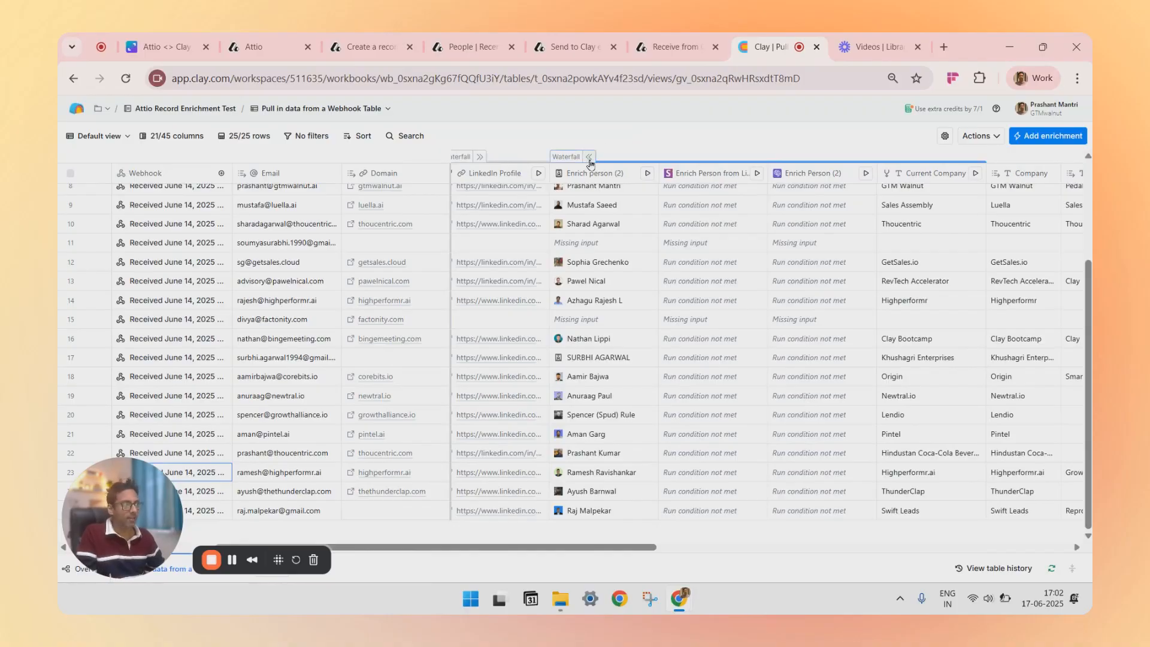
{"action": "left_click", "coordinate": [590, 161]}
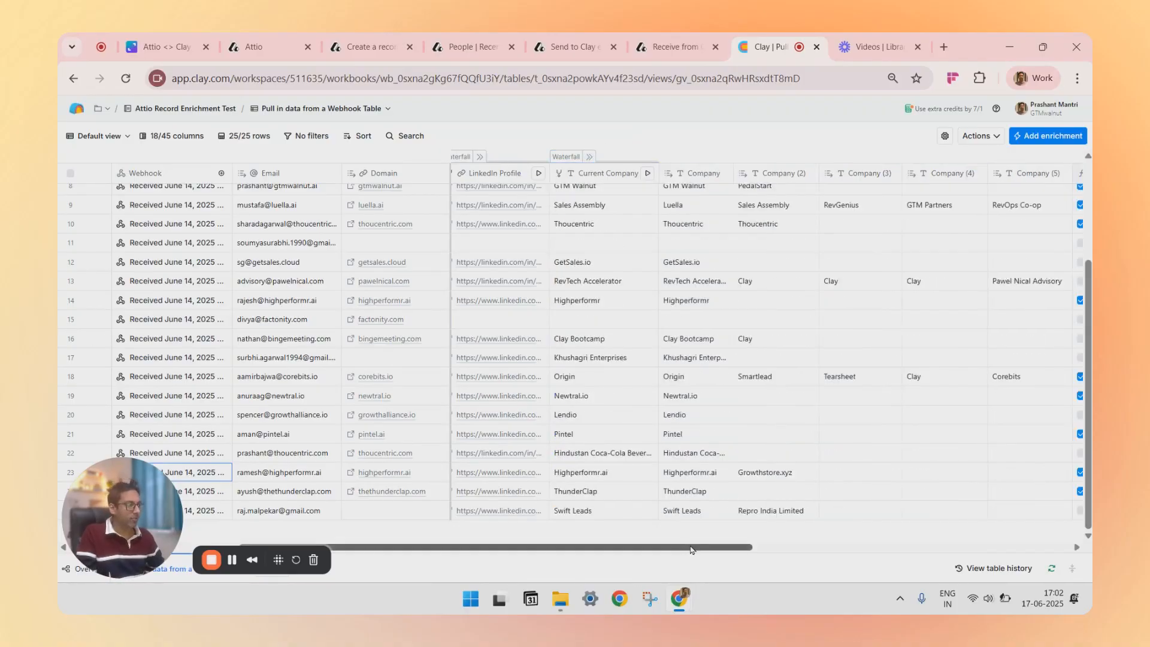
Step: Examine the Clay table's remaining enrichment columns through Personal Email, Final Check and Attio record update
{"action": "mouse_move", "coordinate": [680, 550]}
{"action": "left_mouse_down"}
{"action": "mouse_move", "coordinate": [692, 552]}
{"action": "mouse_move", "coordinate": [675, 552]}
{"action": "left_mouse_up"}
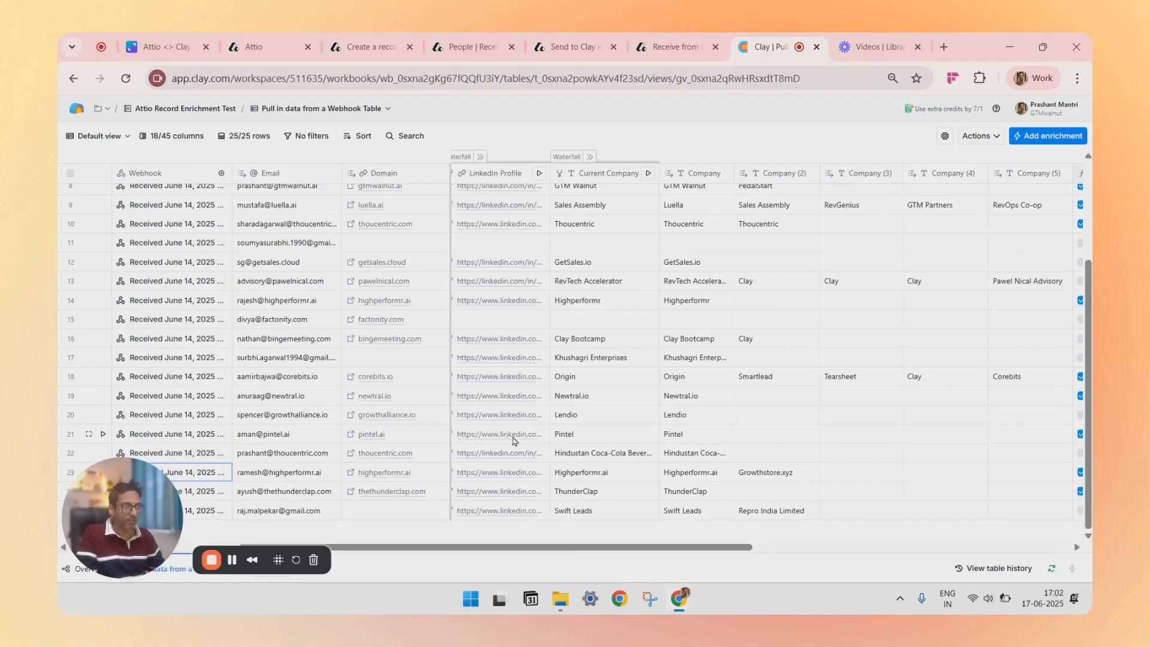
{"action": "left_click_drag", "start_coordinate": [647, 551], "coordinate": [649, 552]}
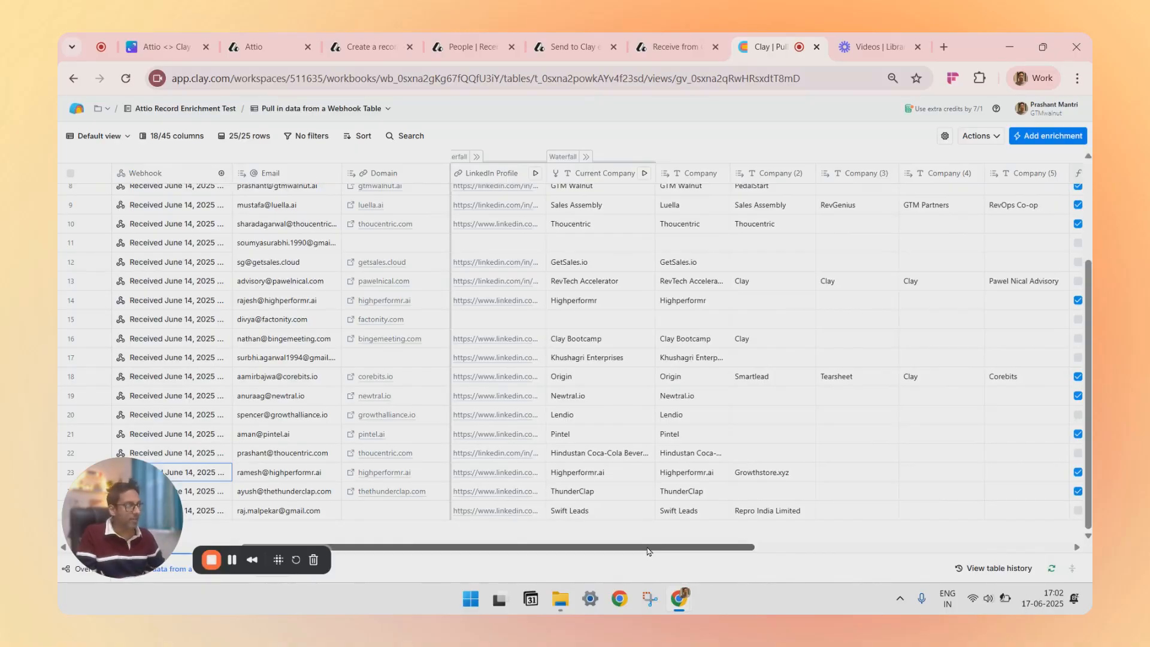
{"action": "scroll", "coordinate": [648, 551], "scroll_direction": "right", "scroll_amount": 2}
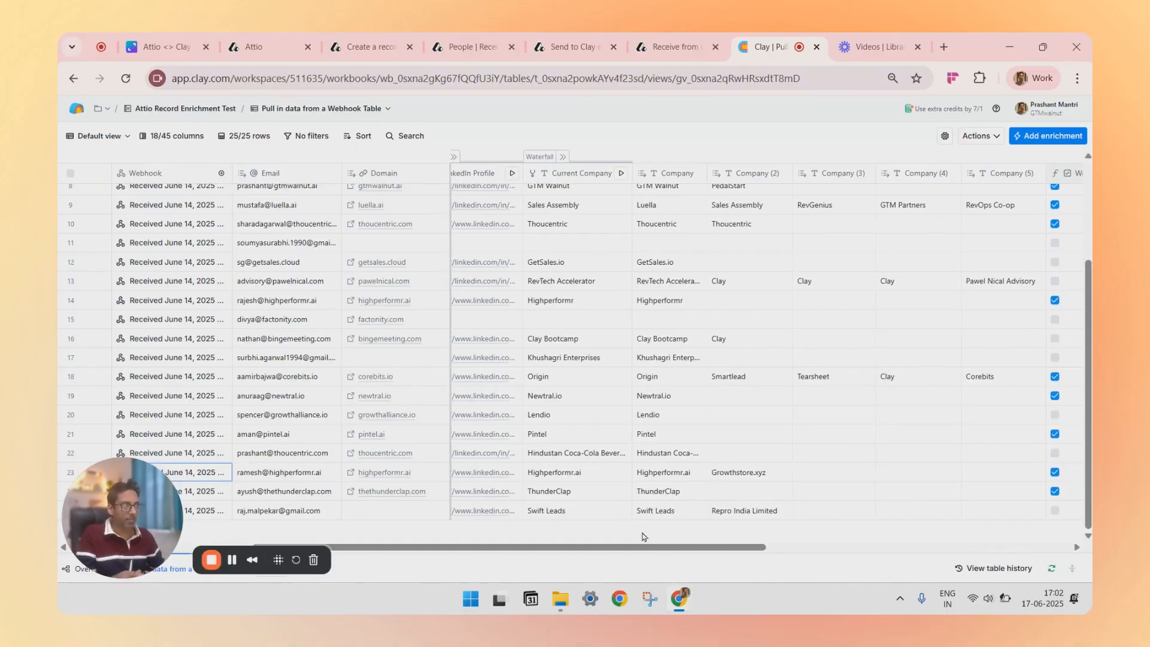
{"action": "left_click_drag", "start_coordinate": [685, 552], "coordinate": [825, 552]}
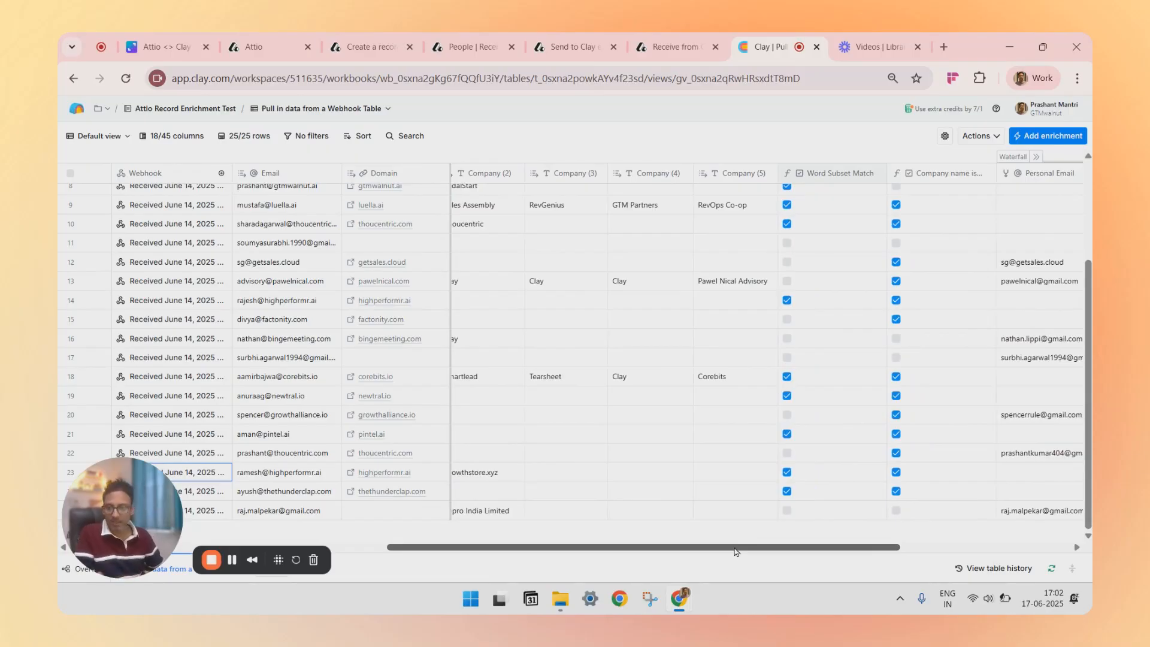
{"action": "left_click_drag", "start_coordinate": [735, 552], "coordinate": [876, 552]}
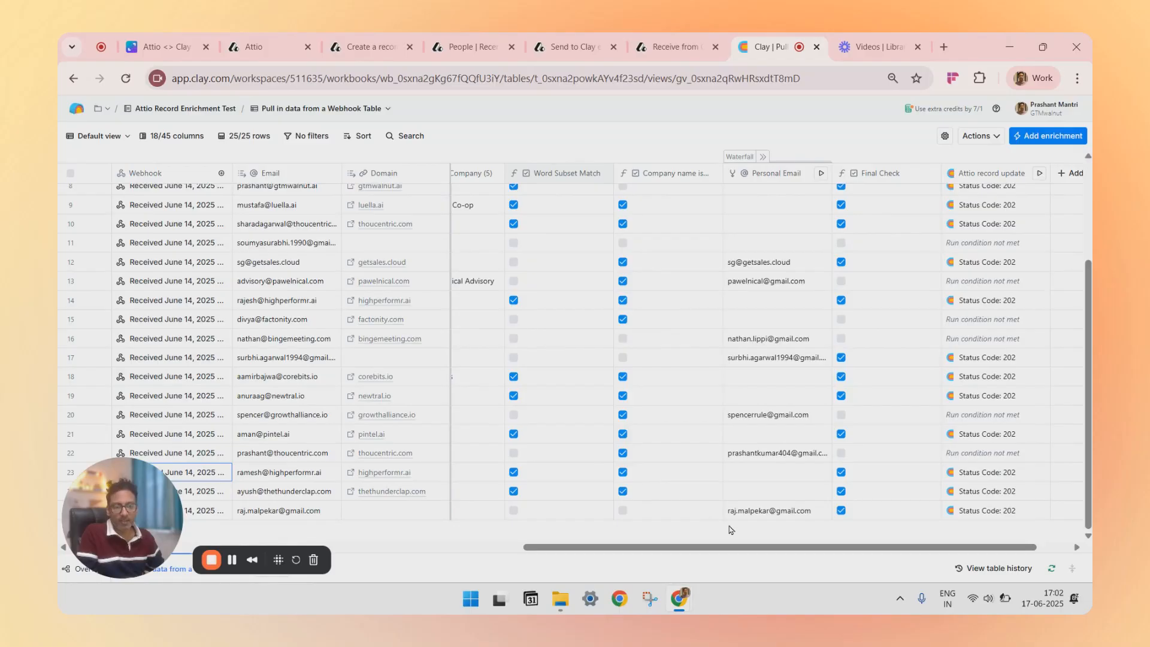
{"action": "left_click_drag", "start_coordinate": [761, 548], "coordinate": [795, 559]}
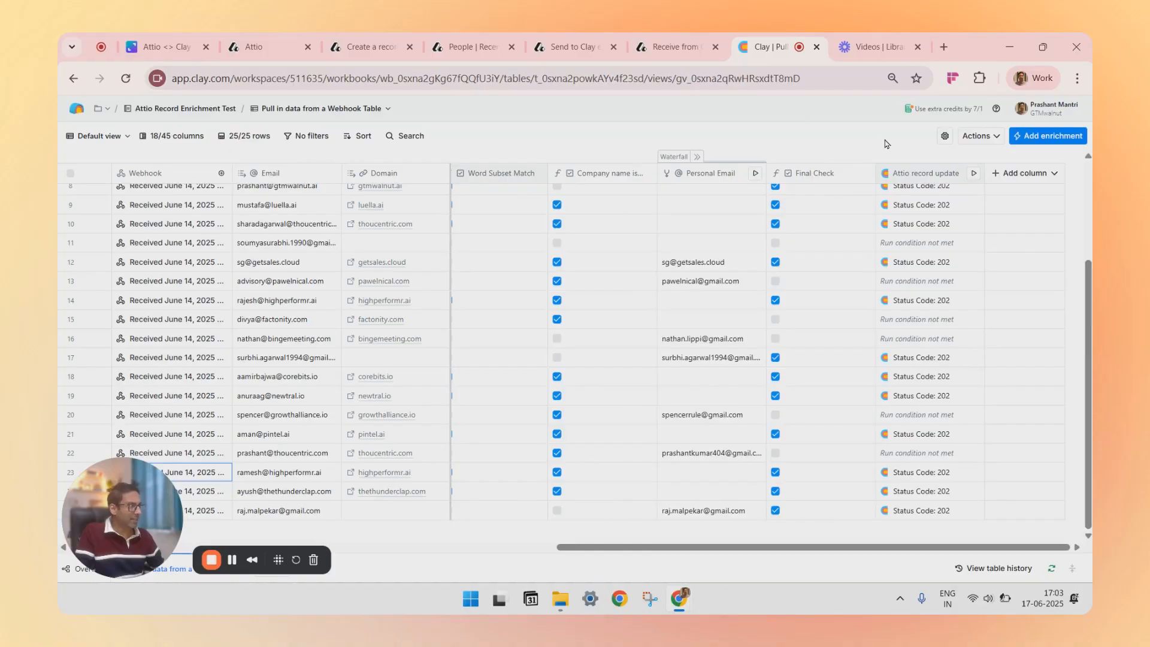
Step: Open the 'Receive from Clay Linkedin Profile (People)' workflow and inspect its Webhook received trigger and Parse JSON fields
{"action": "left_click", "coordinate": [671, 49]}
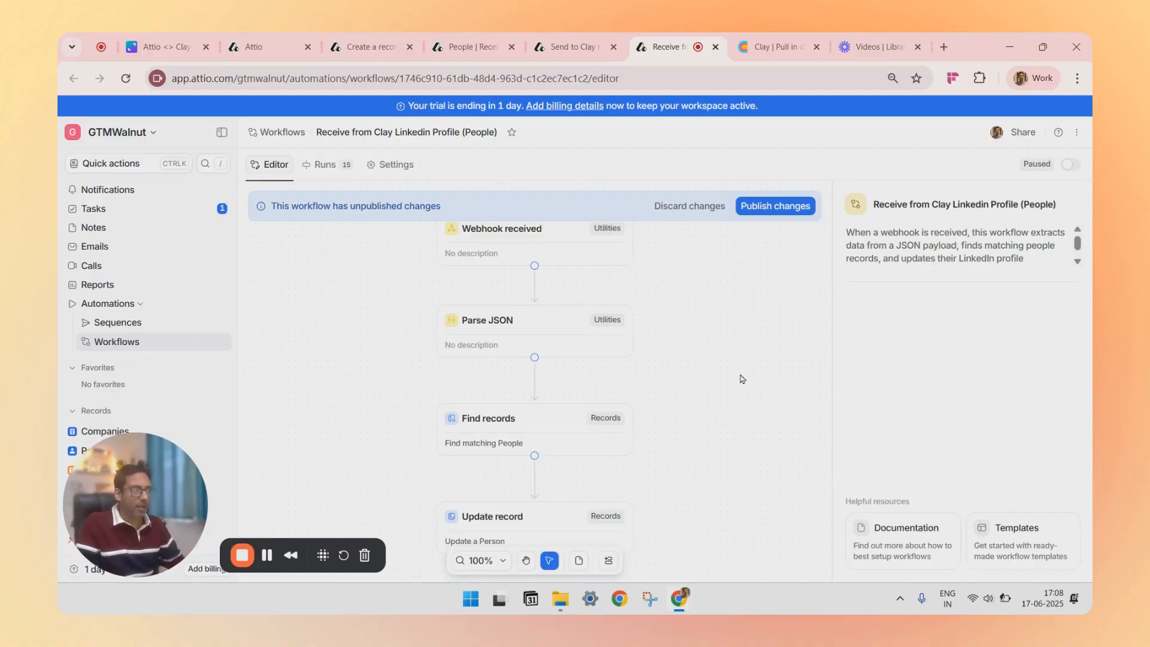
{"action": "left_click", "coordinate": [549, 238]}
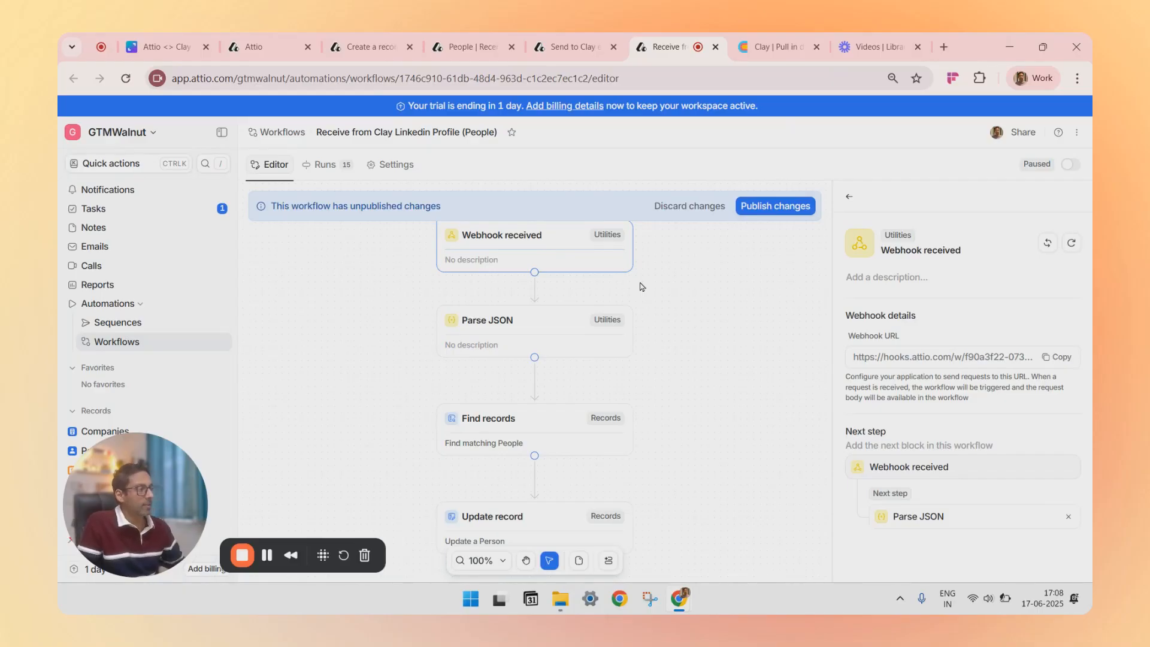
{"action": "left_click", "coordinate": [546, 329]}
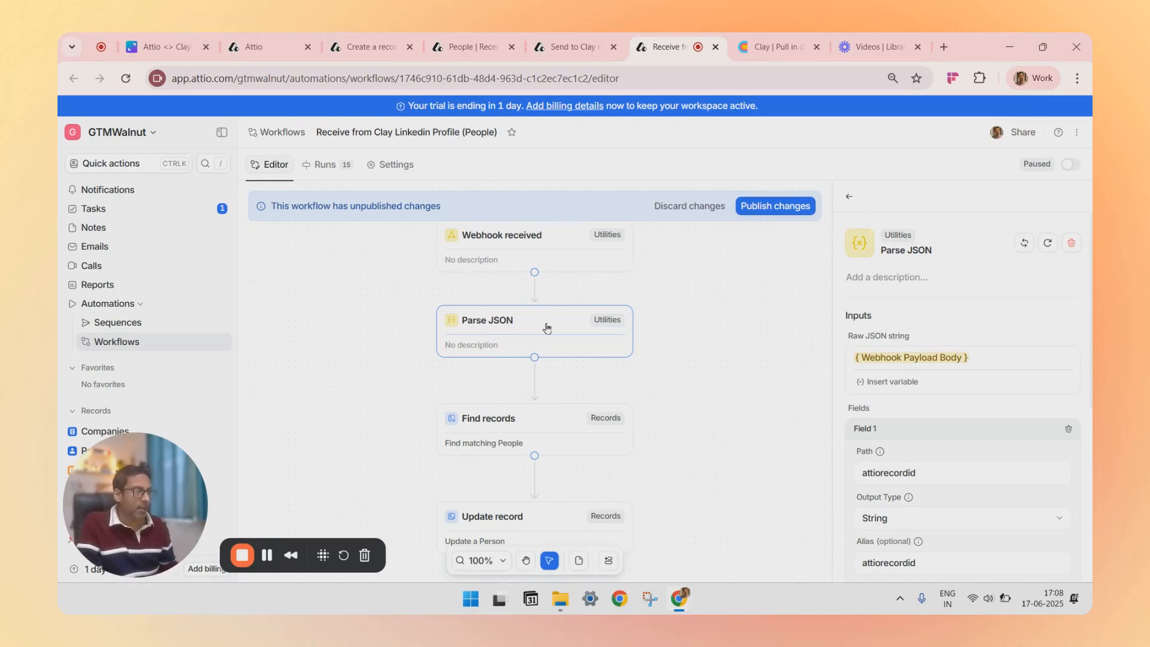
{"action": "scroll", "coordinate": [845, 373], "scroll_direction": "down", "scroll_amount": 3}
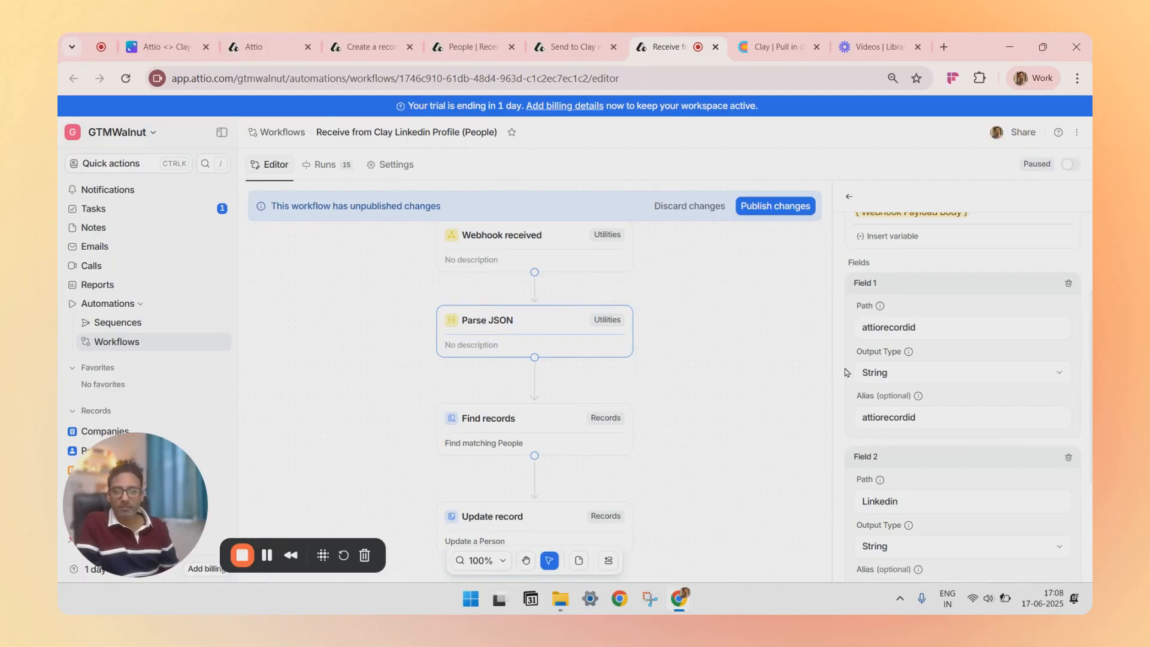
{"action": "scroll", "coordinate": [846, 372], "scroll_direction": "down", "scroll_amount": 2}
{"action": "scroll", "coordinate": [846, 373], "scroll_direction": "down", "scroll_amount": 1}
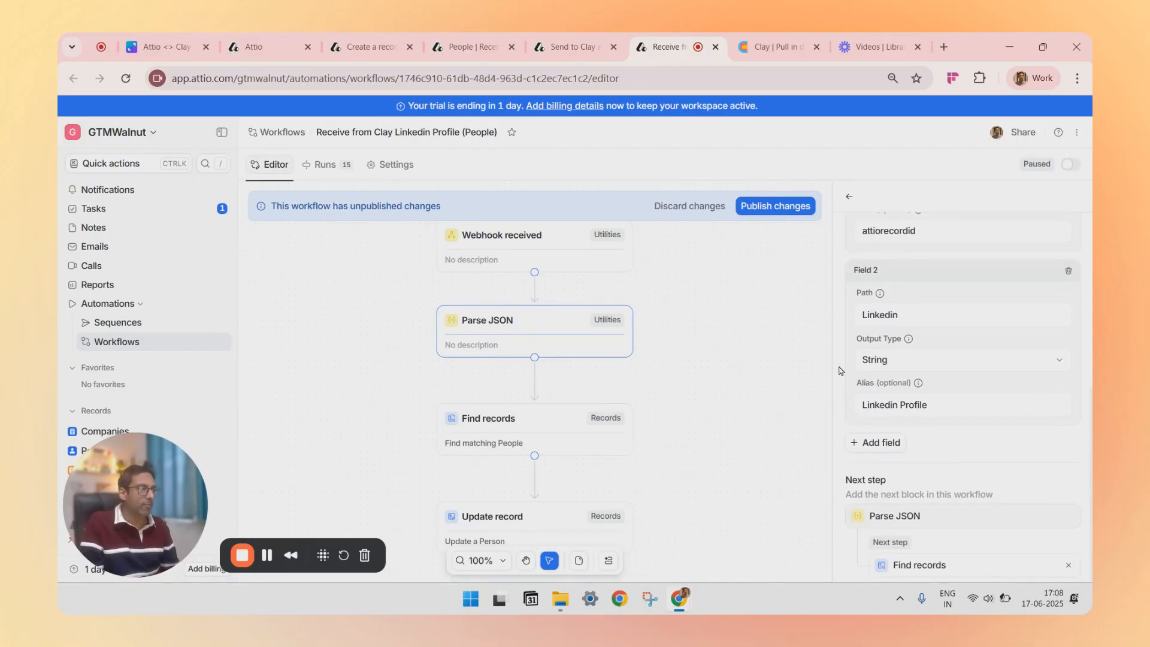
Step: Inspect the Find records condition and the Update record block's LinkedIn mapping, and return to the workflows list
{"action": "left_click", "coordinate": [545, 424]}
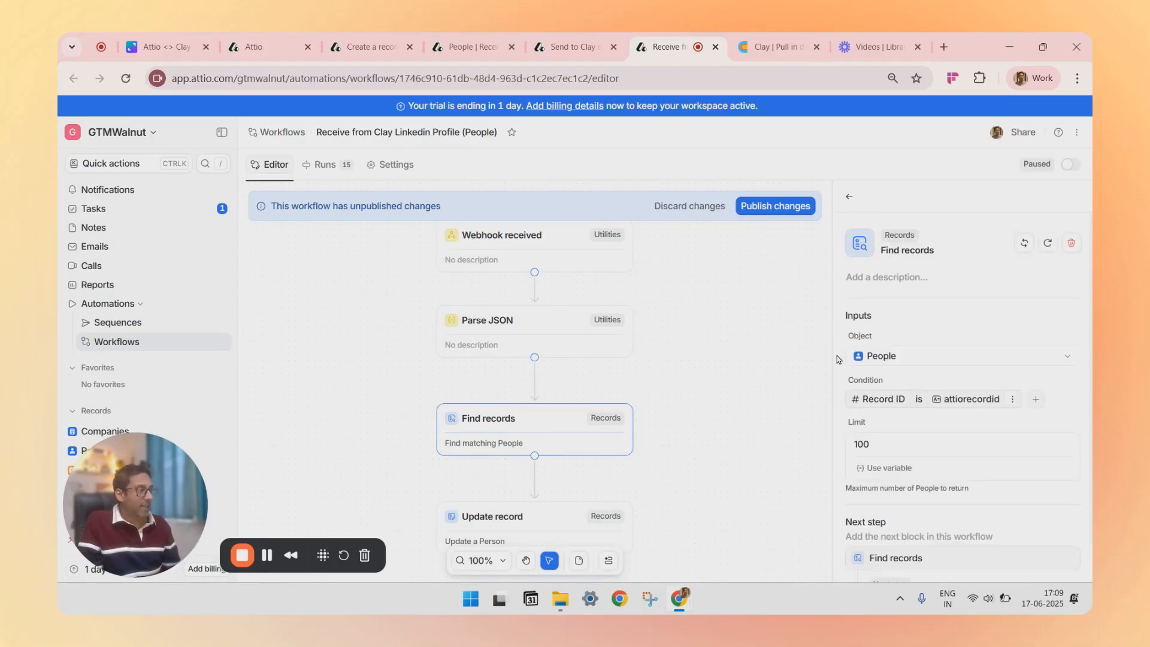
{"action": "scroll", "coordinate": [837, 359], "scroll_direction": "down", "scroll_amount": 1}
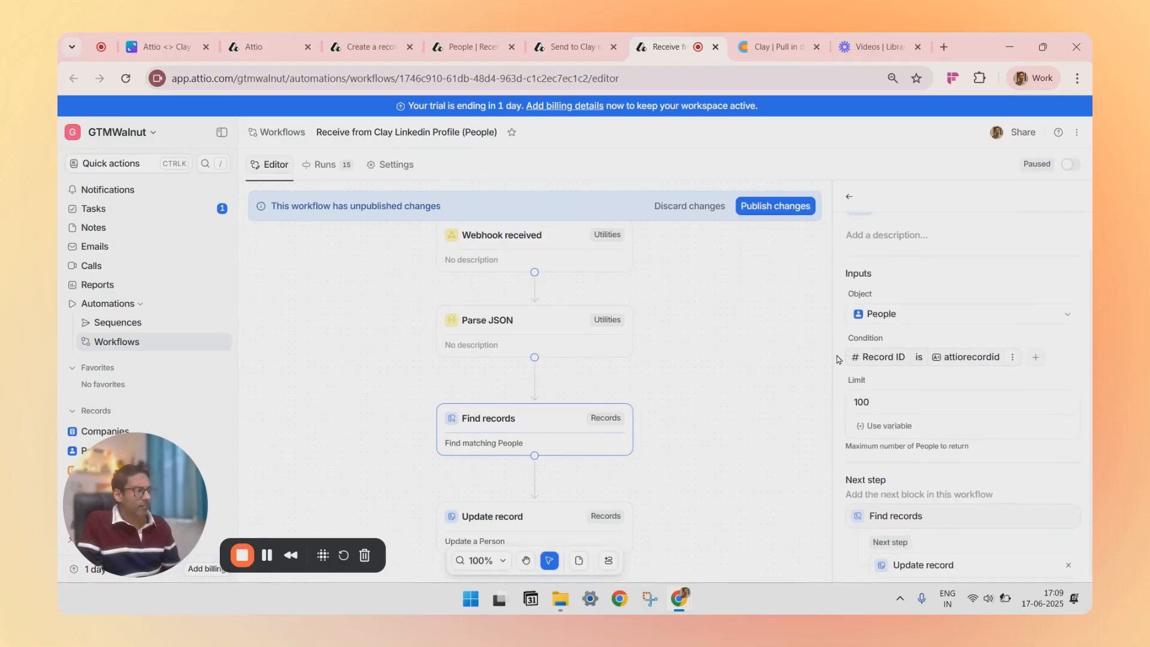
{"action": "scroll", "coordinate": [837, 360], "scroll_direction": "up", "scroll_amount": 1}
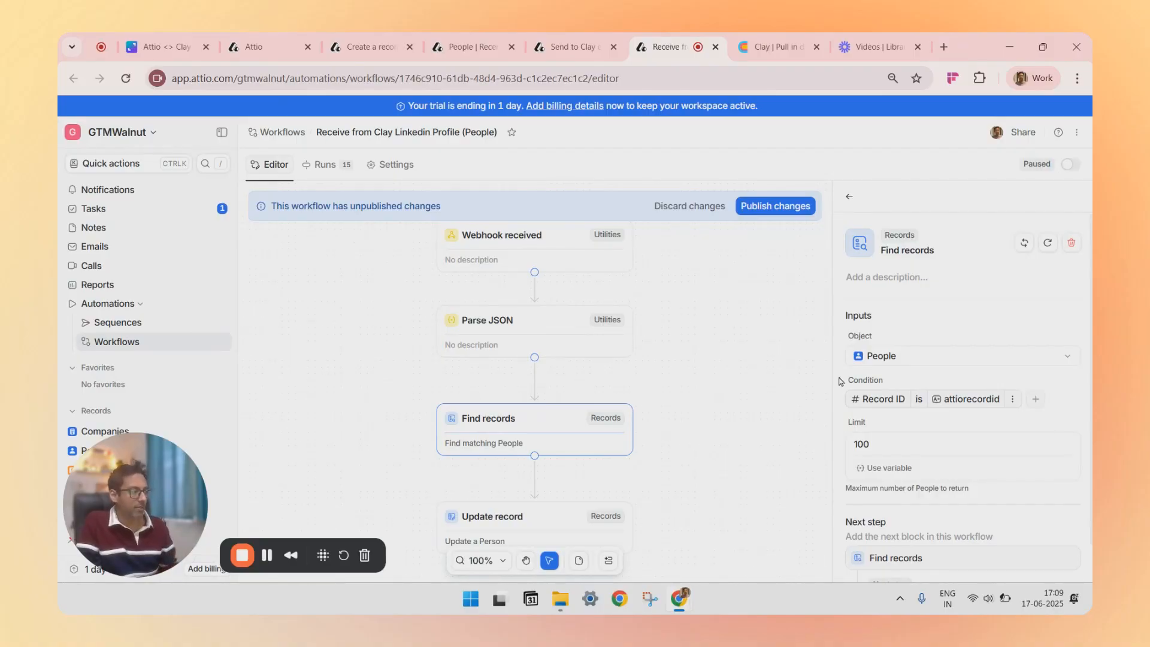
{"action": "left_click", "coordinate": [540, 517]}
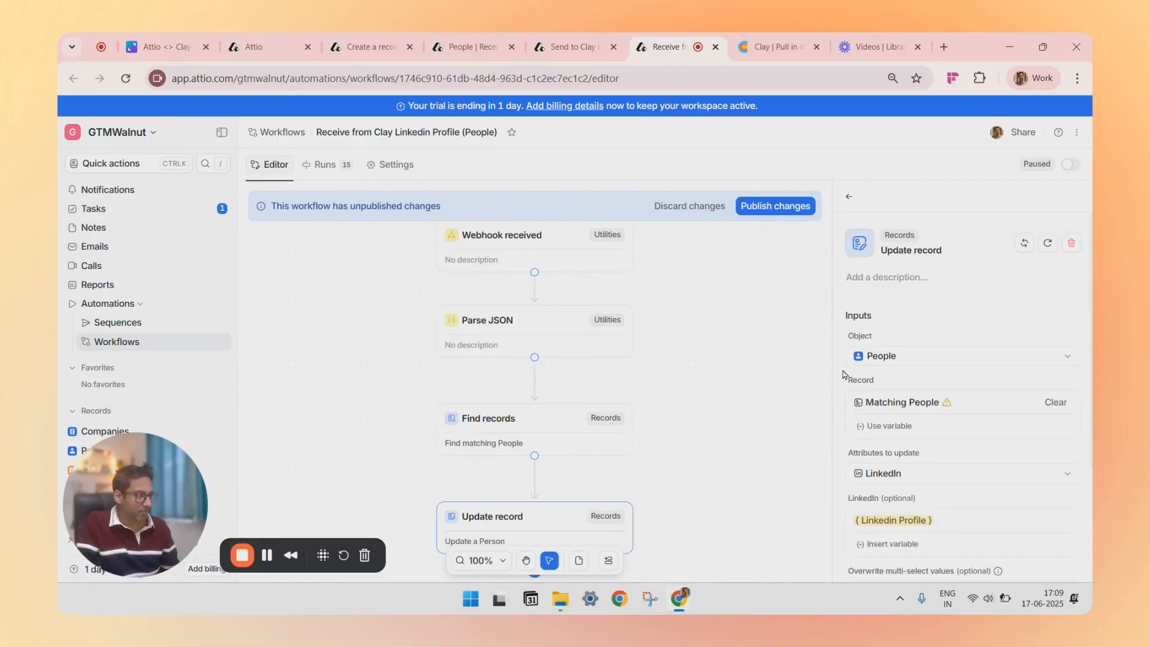
{"action": "scroll", "coordinate": [851, 376], "scroll_direction": "down", "scroll_amount": 3}
{"action": "scroll", "coordinate": [843, 375], "scroll_direction": "up", "scroll_amount": 2}
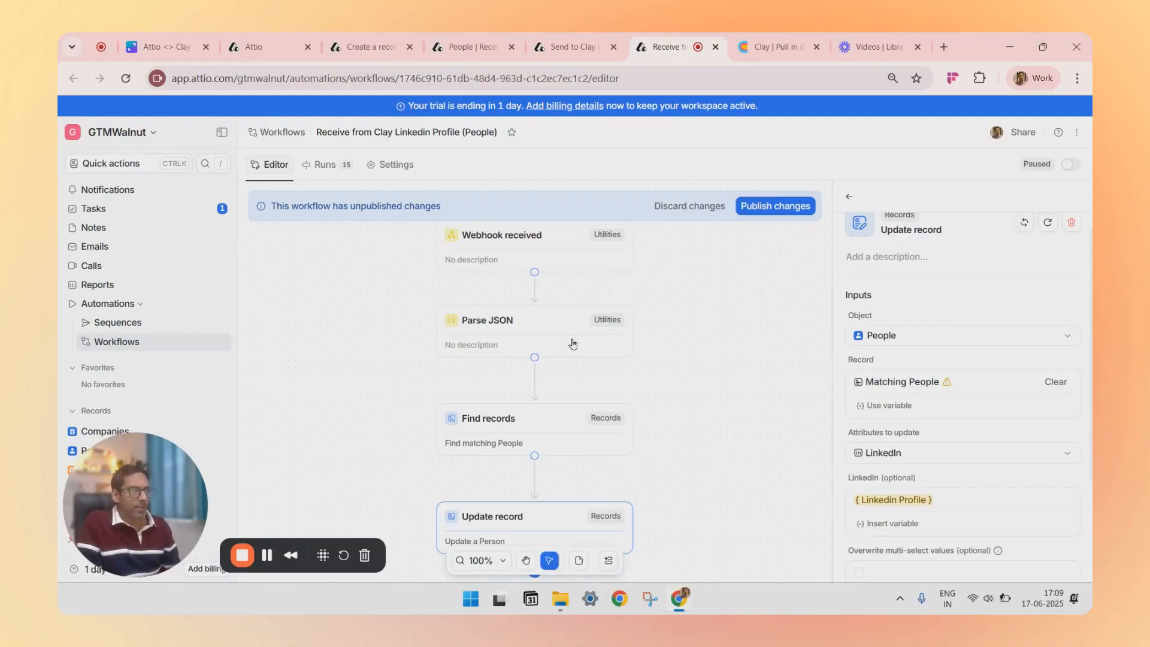
{"action": "left_click", "coordinate": [143, 349]}
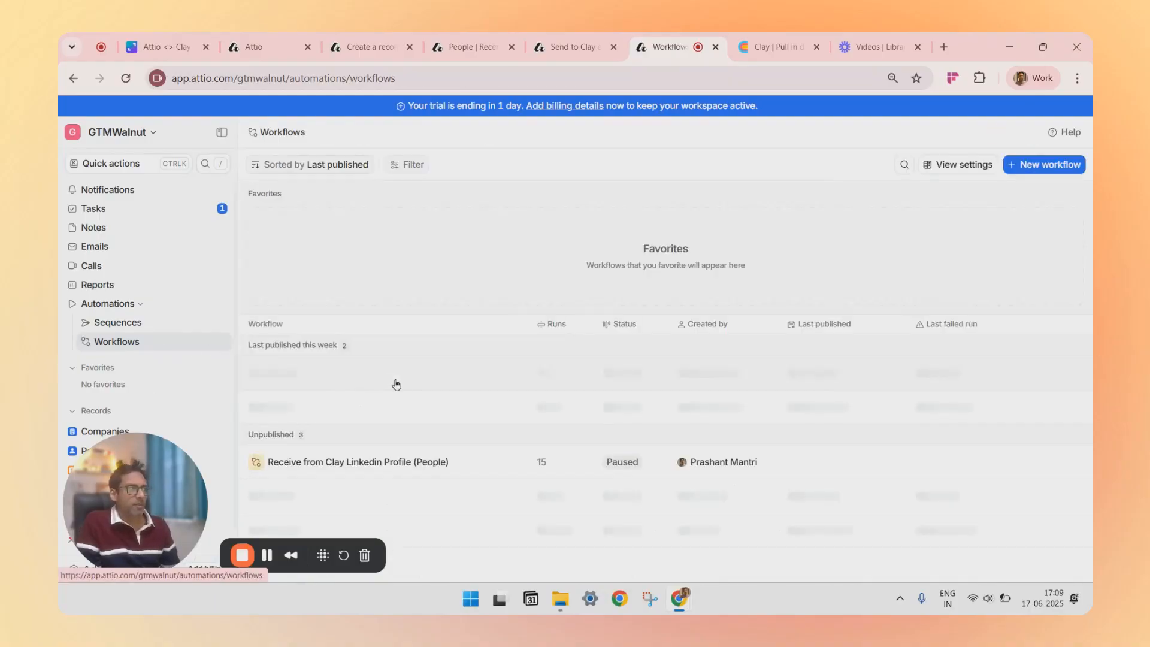